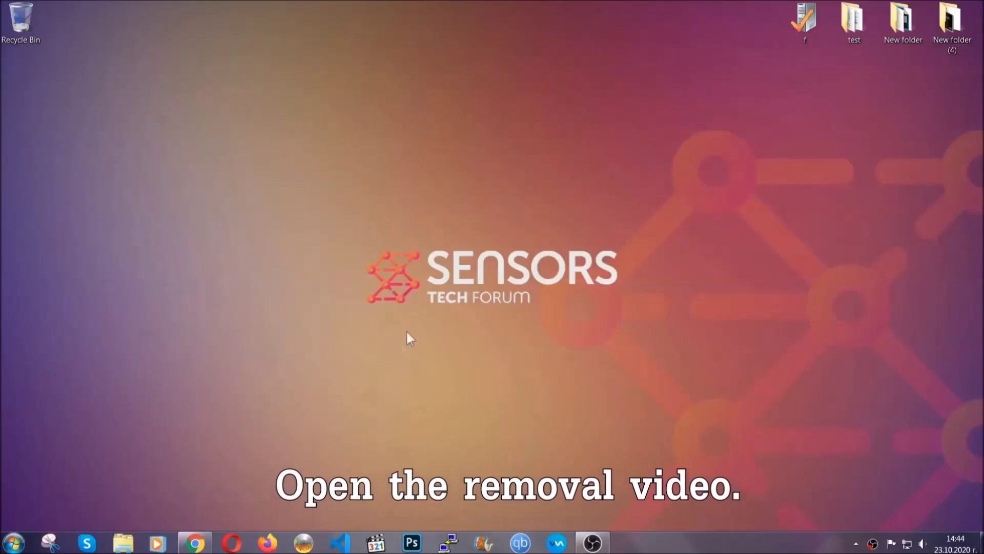
Step: Follow the video description's sensorstechforum link, then download and launch SpyHunter-Installer.exe
click(195, 545)
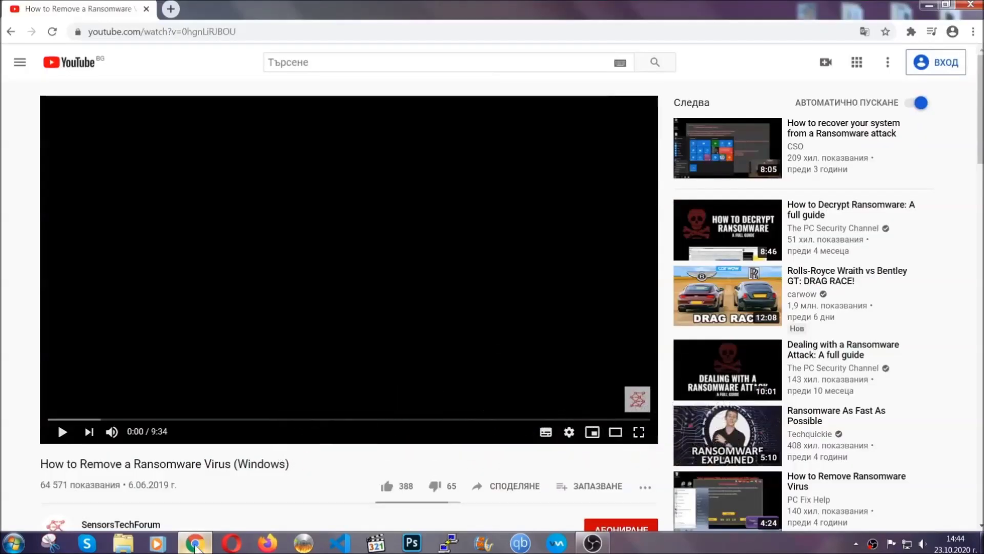
scroll(181, 418, down, 4)
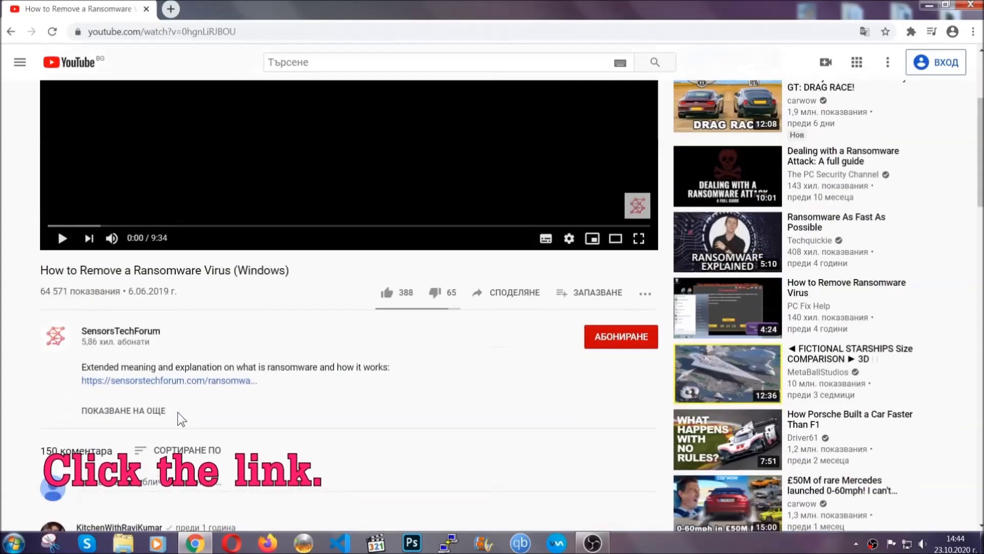
click(195, 382)
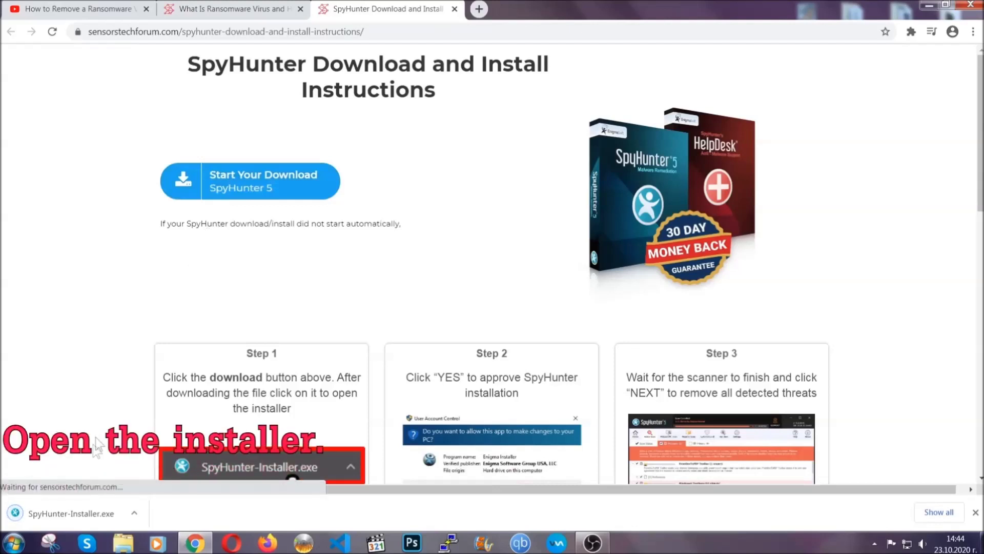
click(69, 511)
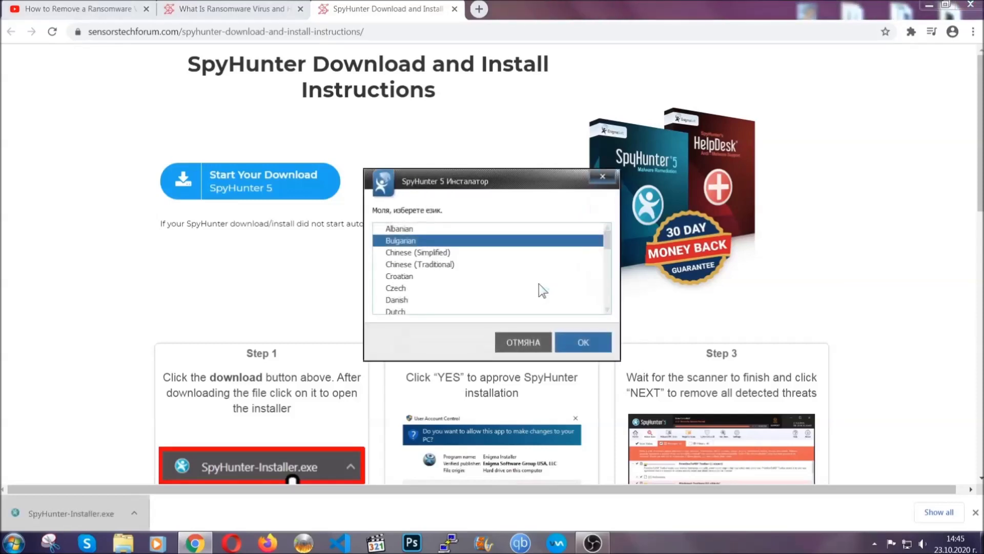
Step: Install SpyHunter 5 in English, accepting the EULA and Privacy Policy, and finish setup
scroll(513, 285, down, 3)
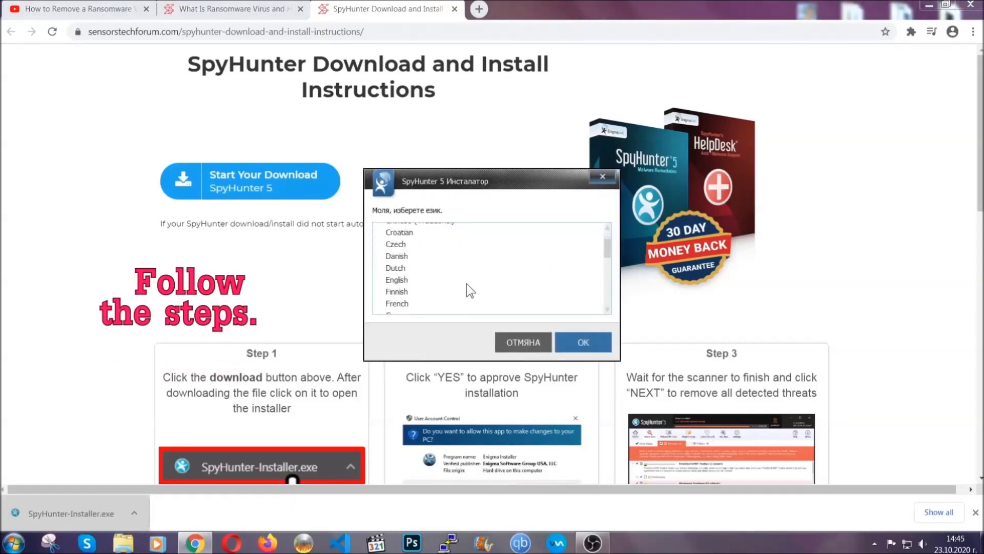
click(464, 281)
click(578, 341)
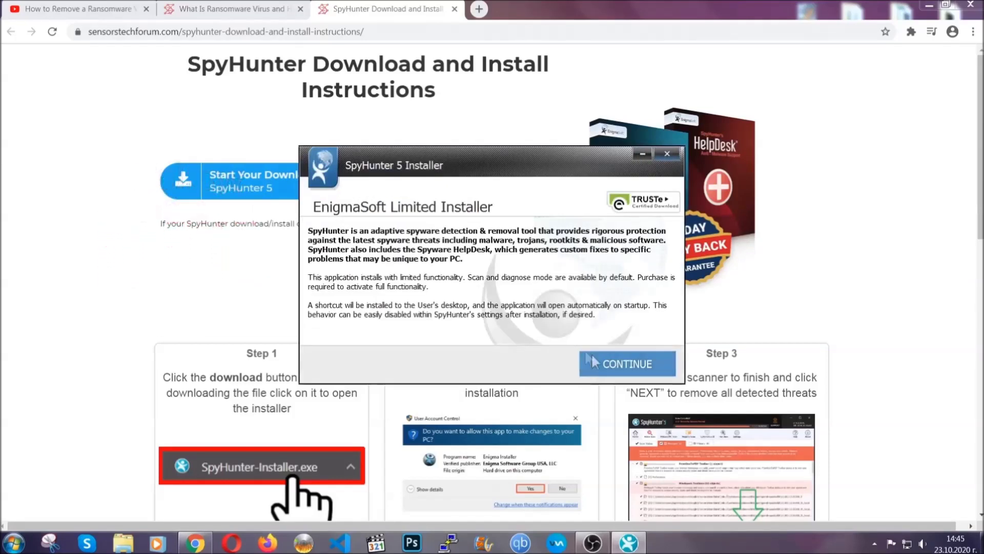
click(593, 355)
click(565, 332)
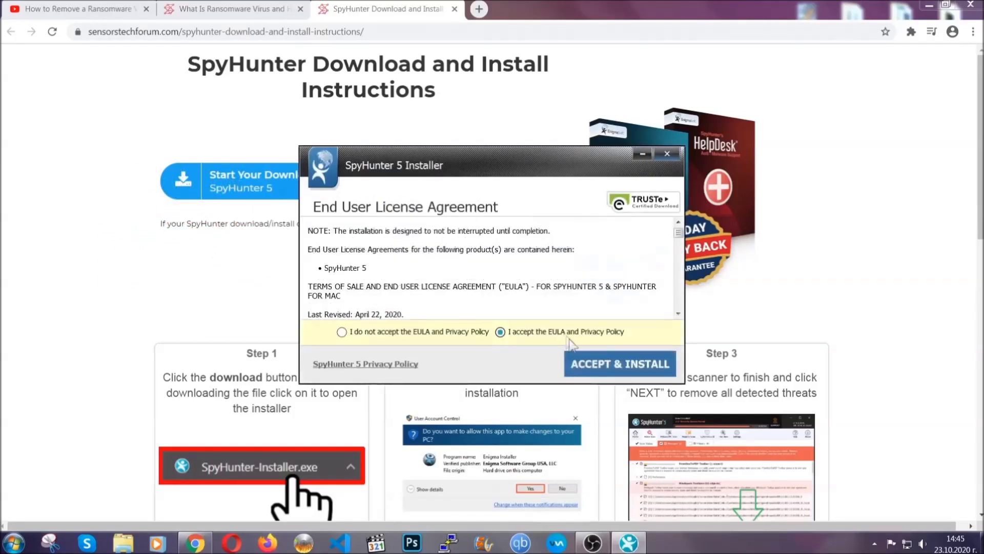
click(588, 363)
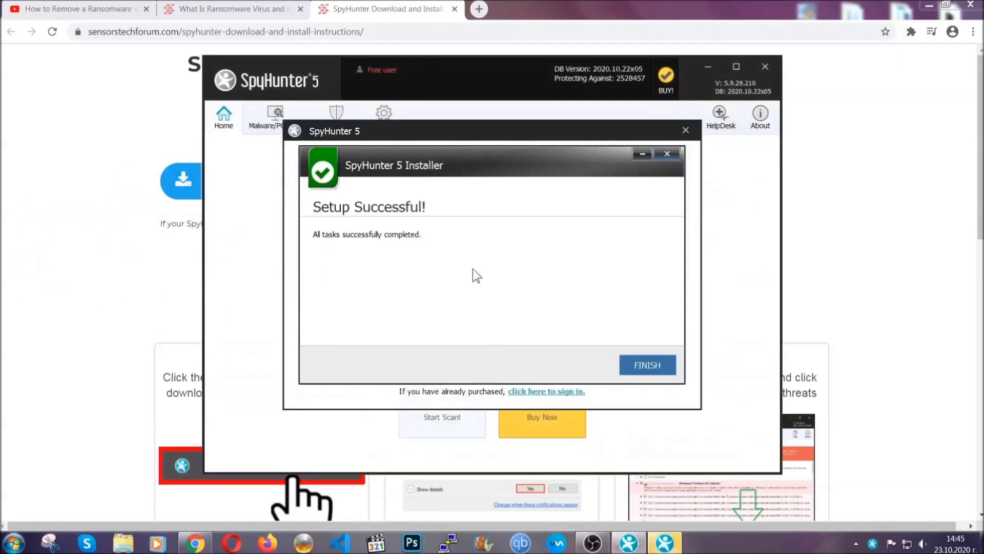
click(630, 367)
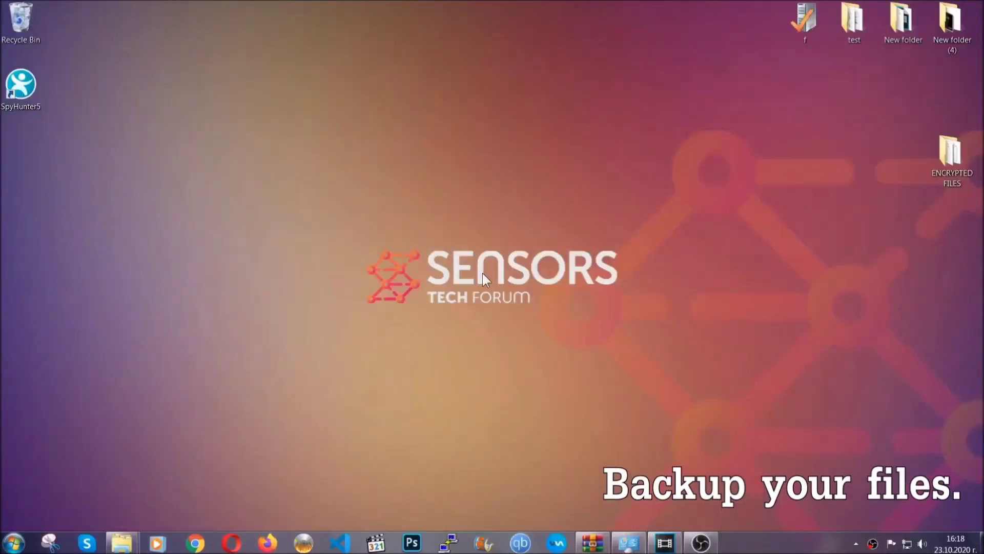
Step: Copy all six .efji files from the ENCRYPTED FILES folder
double_click(945, 158)
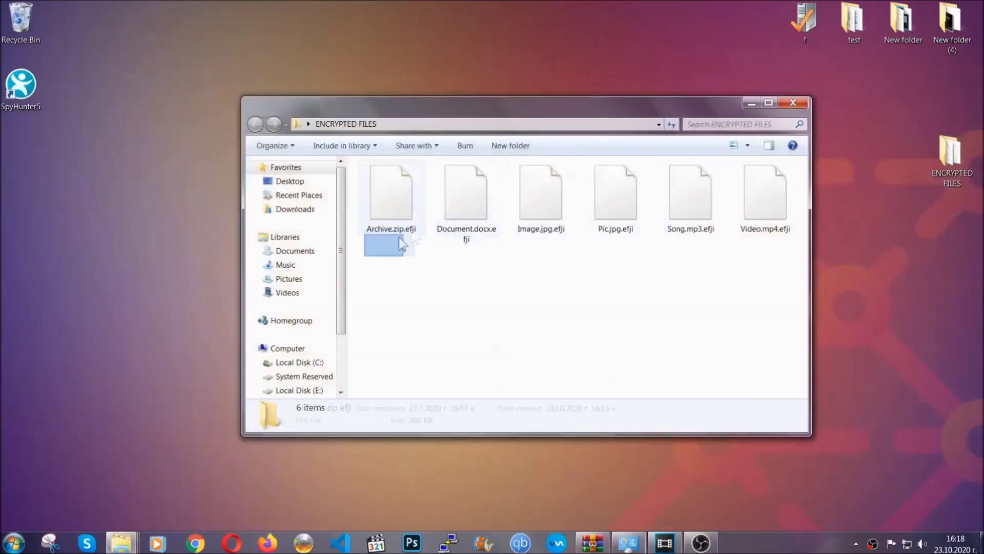
drag(400, 241, 770, 182)
right_click(770, 183)
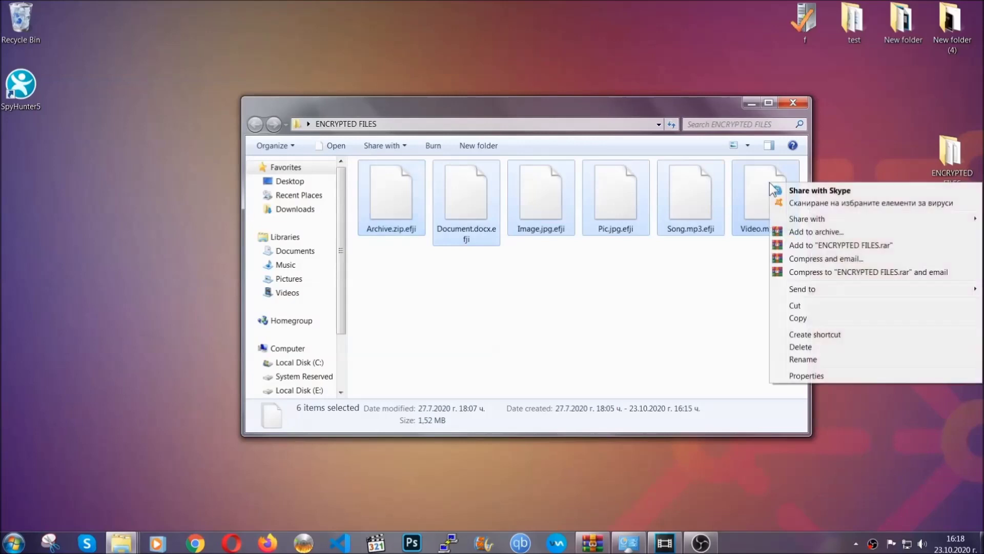
click(797, 319)
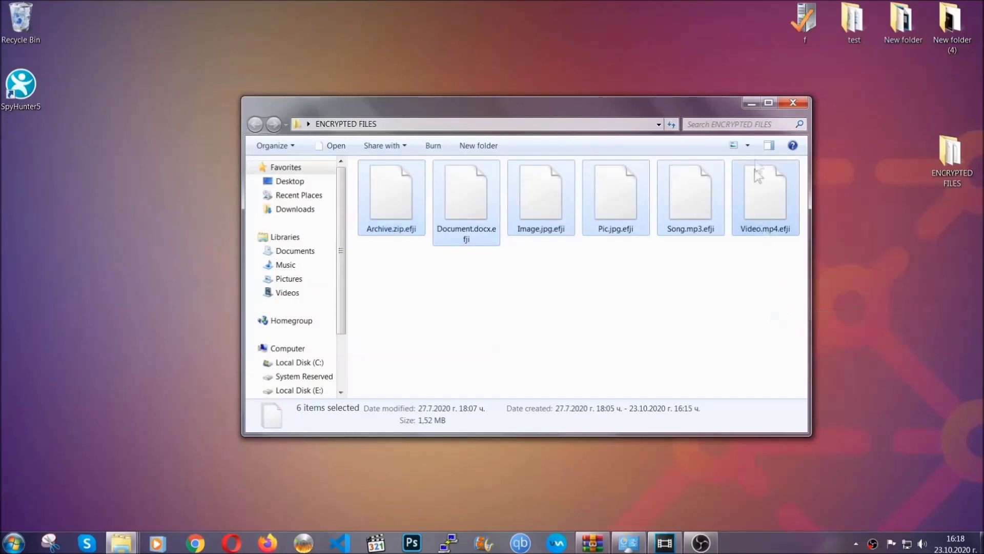
Step: Paste the copied files onto FLASH DRIVE (H:) and close the drive window
click(753, 104)
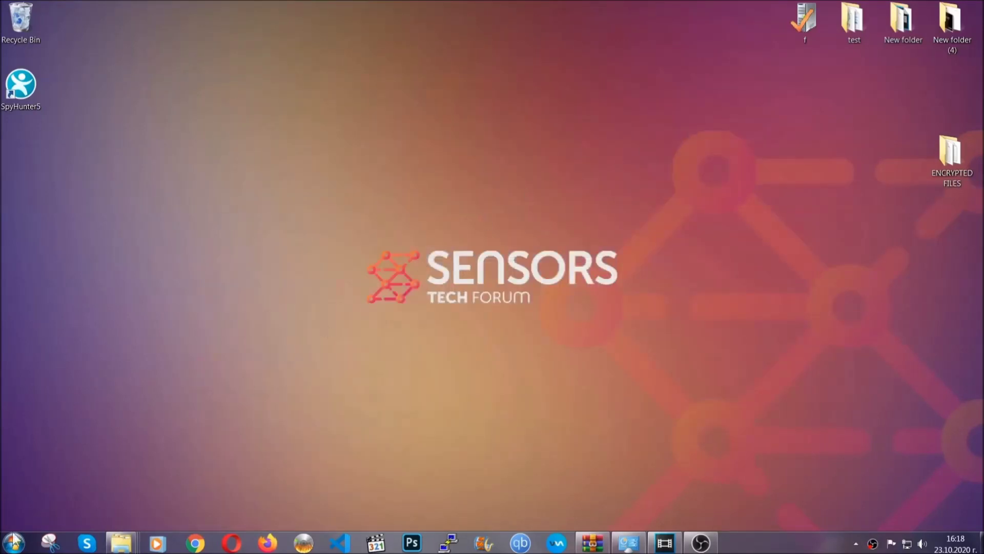
click(14, 543)
click(187, 384)
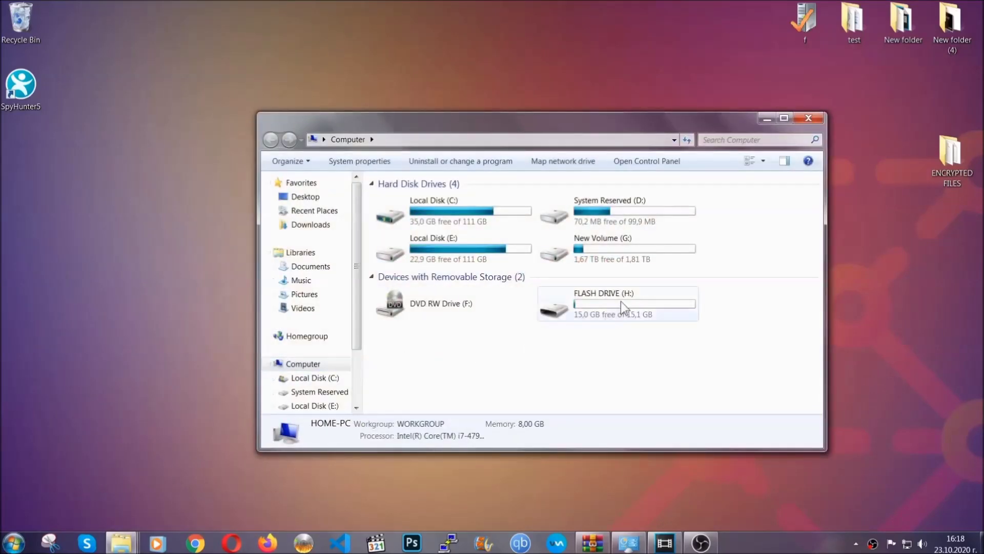
double_click(621, 300)
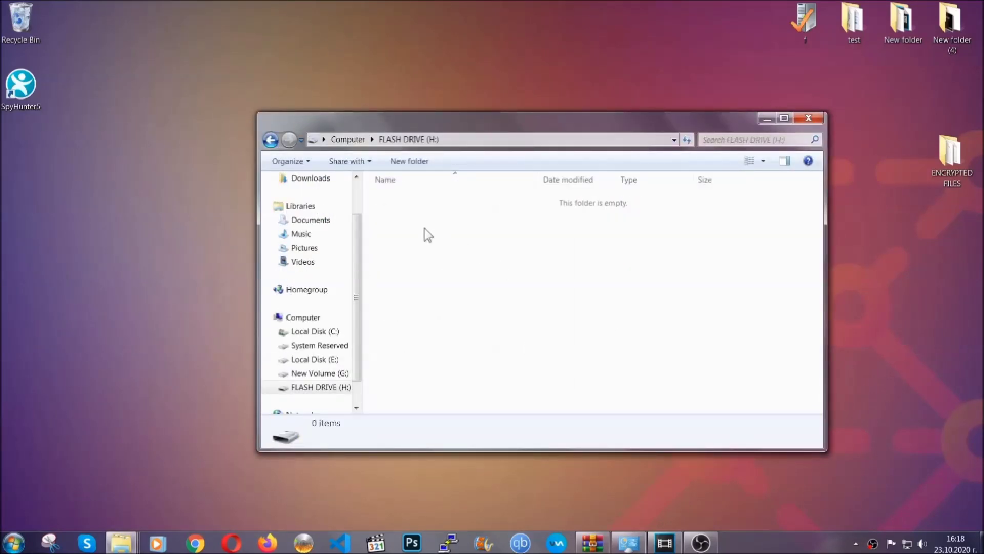
right_click(425, 234)
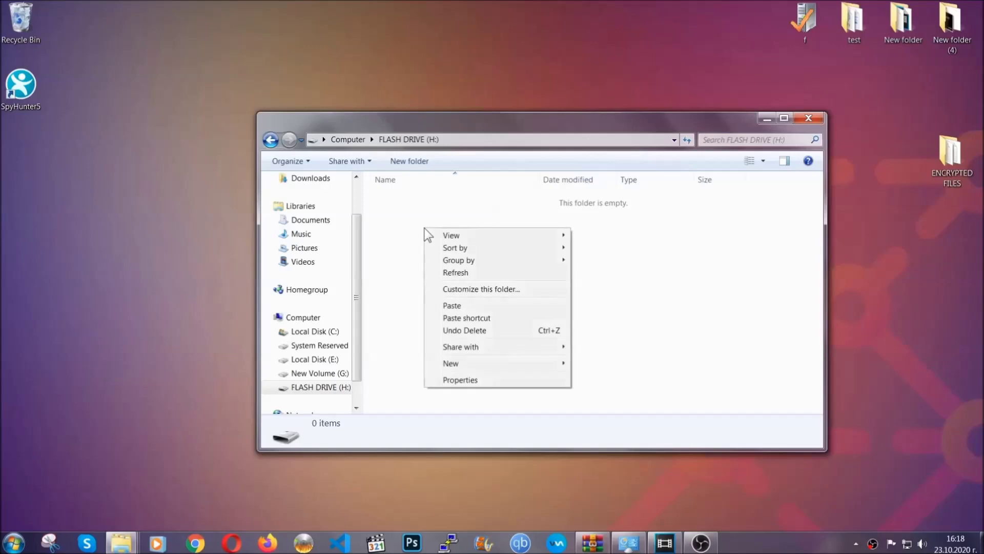
click(448, 306)
click(449, 307)
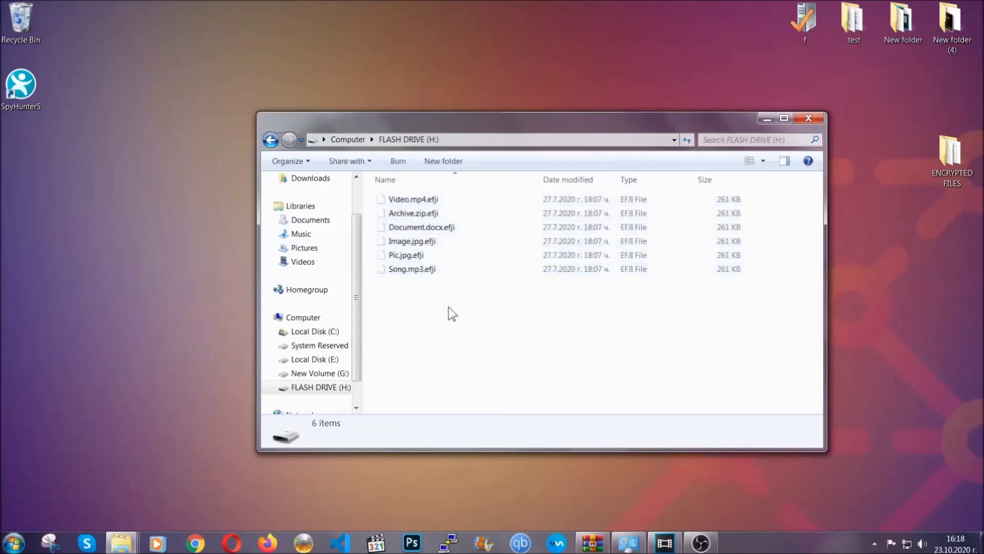
click(809, 118)
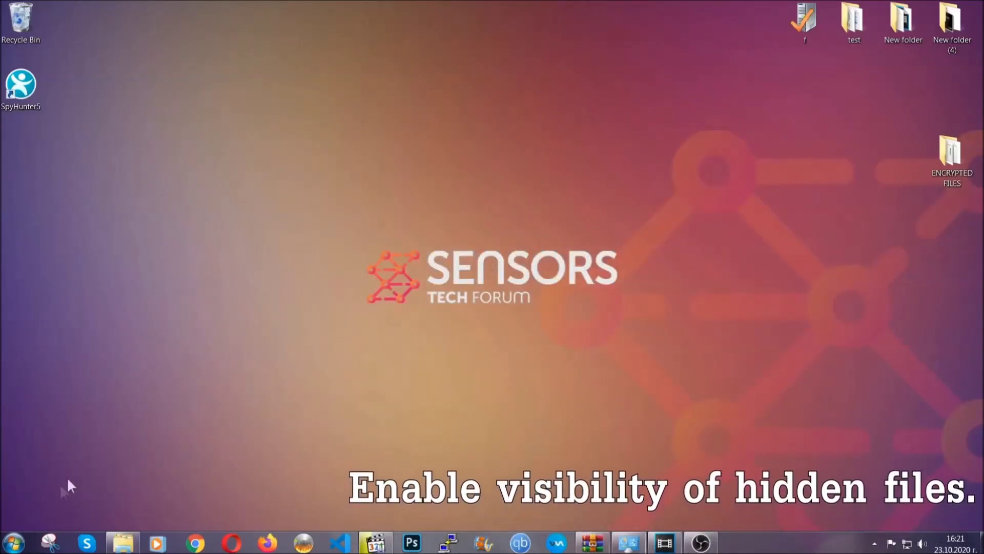
Step: Search Start for 'hidden files and folders' and apply 'Show hidden files, folders, and drives'
click(14, 542)
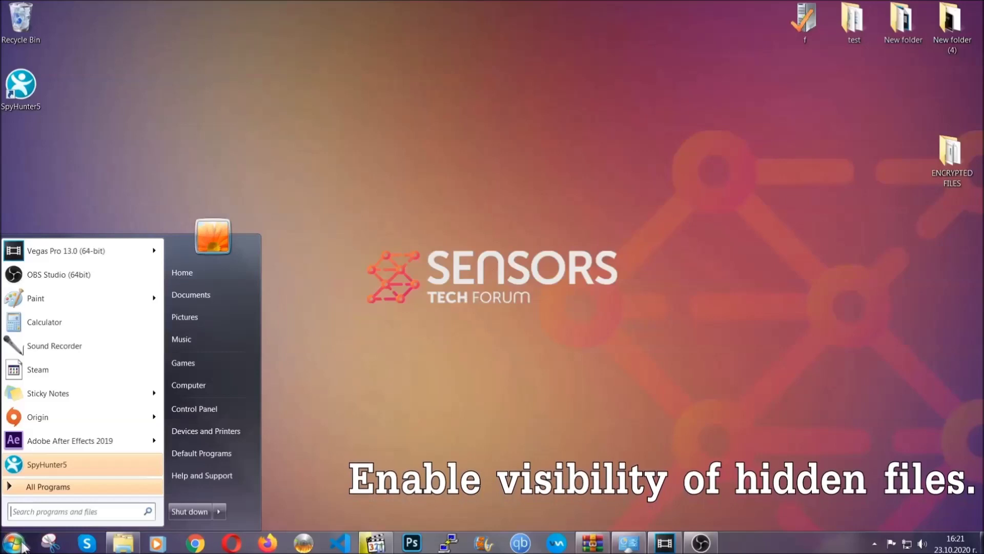
click(42, 503)
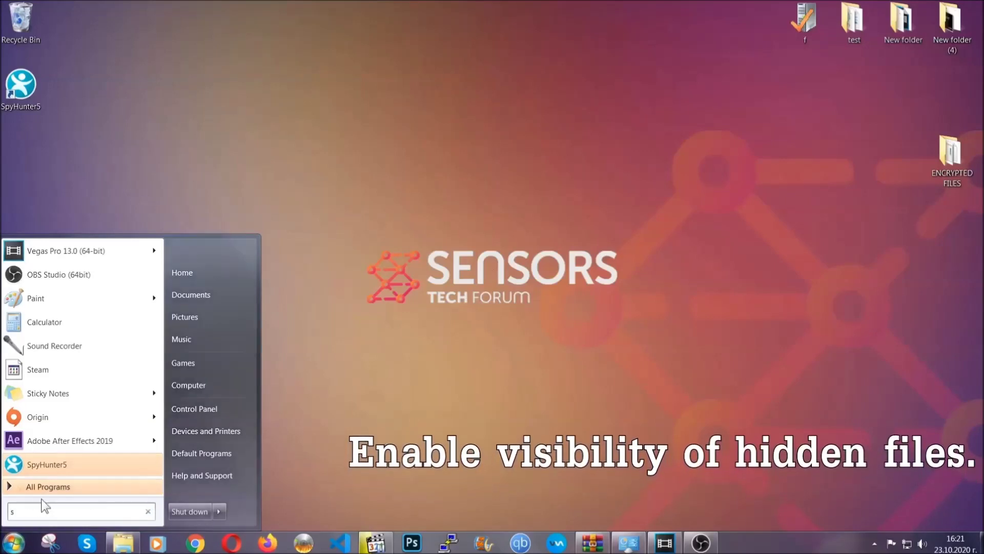
text(showh)
key(BackSpace)
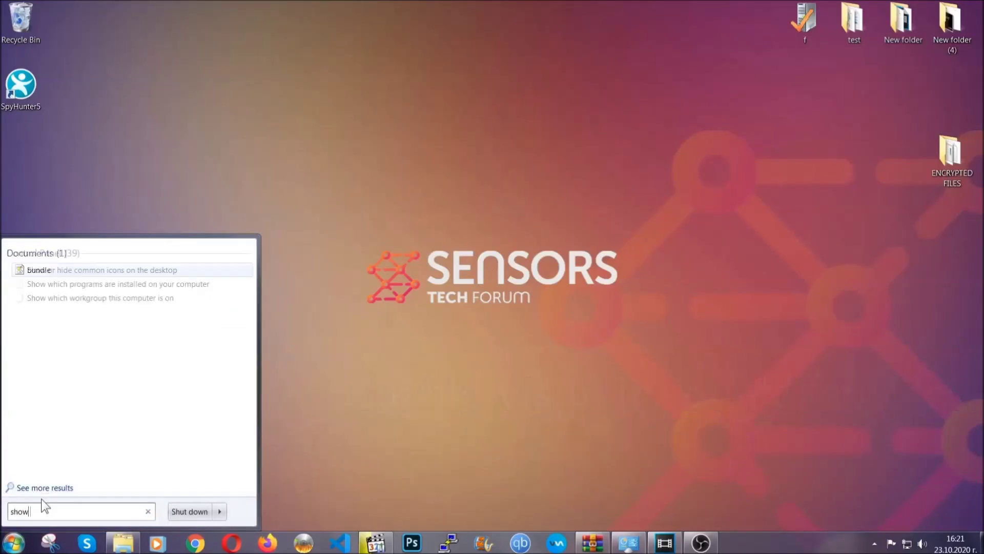
text(hidden files and folders)
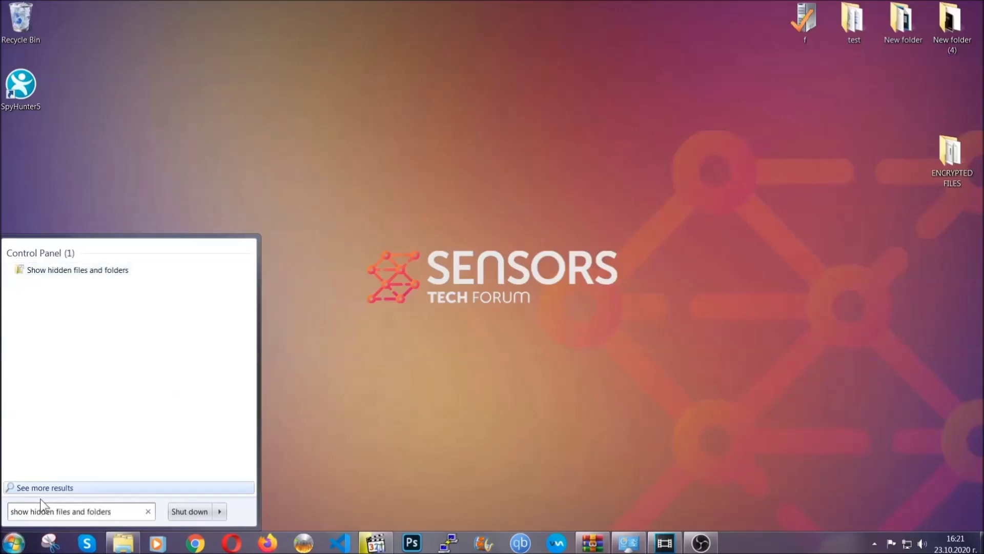
click(115, 271)
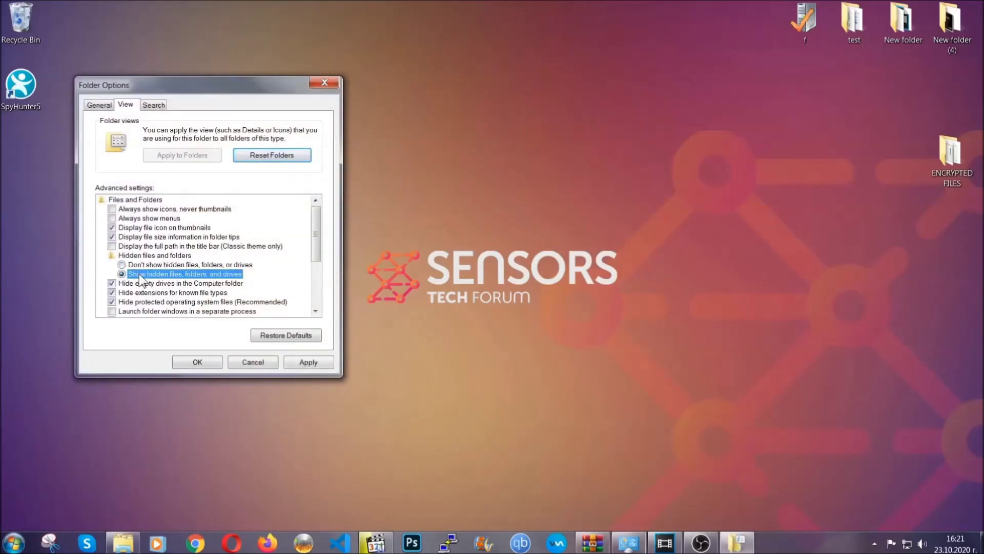
click(304, 365)
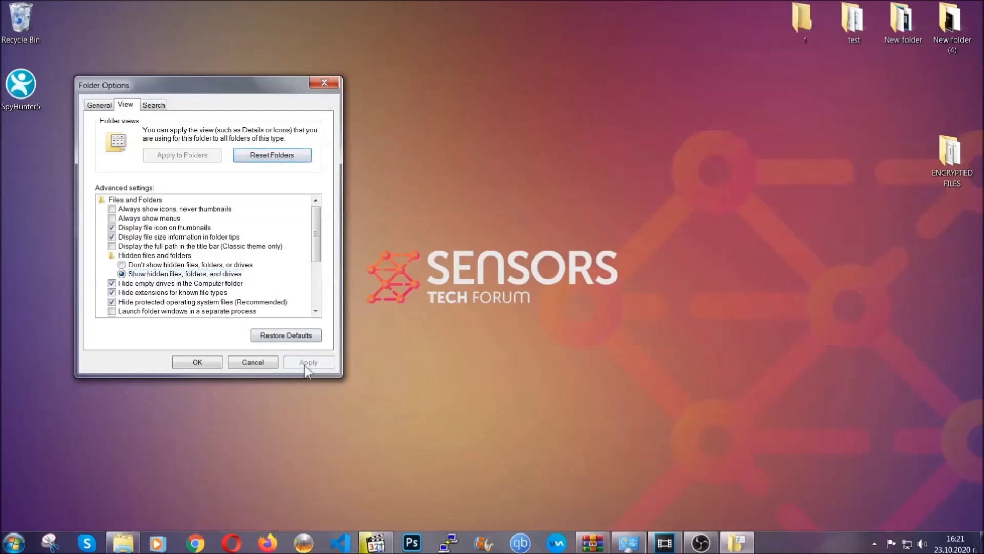
click(196, 362)
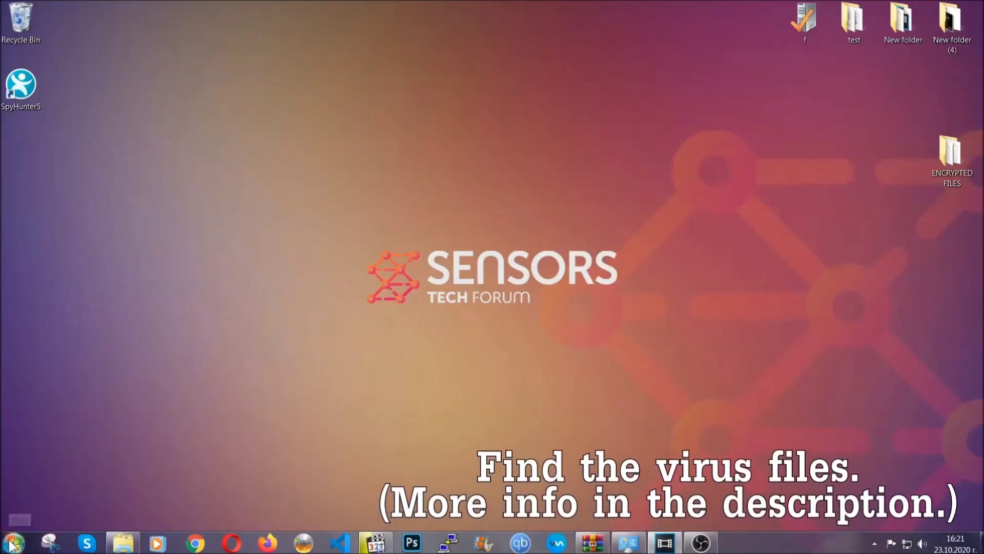
Step: Search the whole Computer for 'fileextension:exe Example Vir'
key(super)
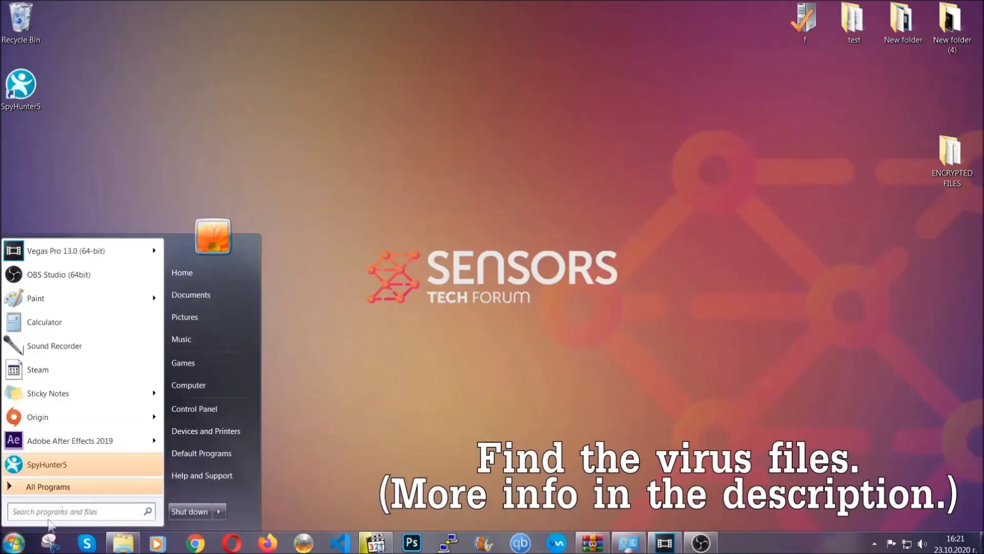
click(202, 384)
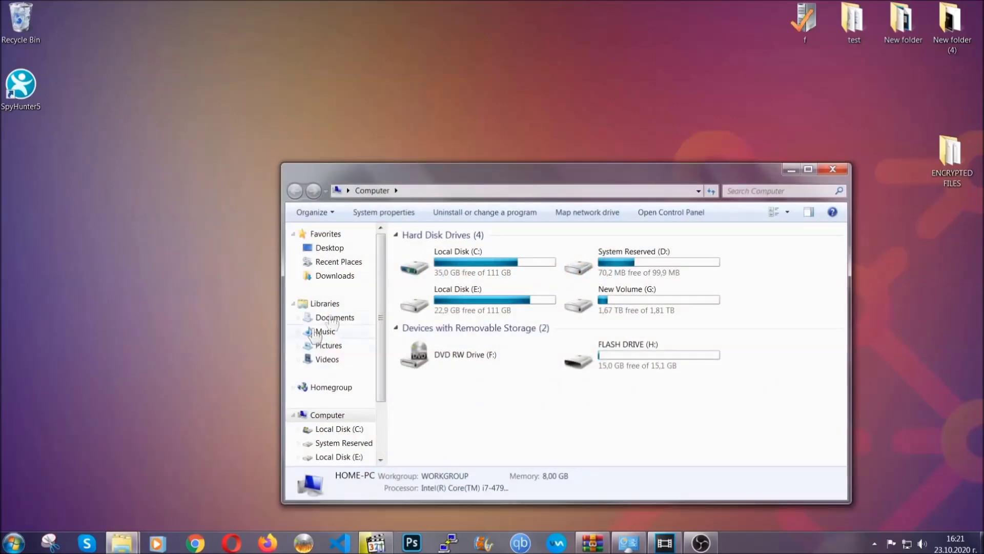
drag(535, 181, 470, 137)
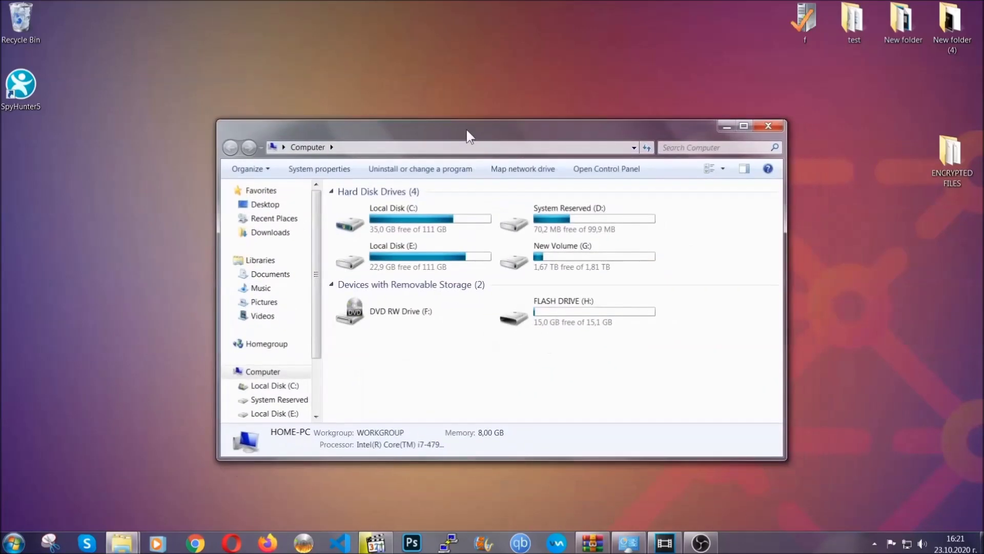
click(669, 148)
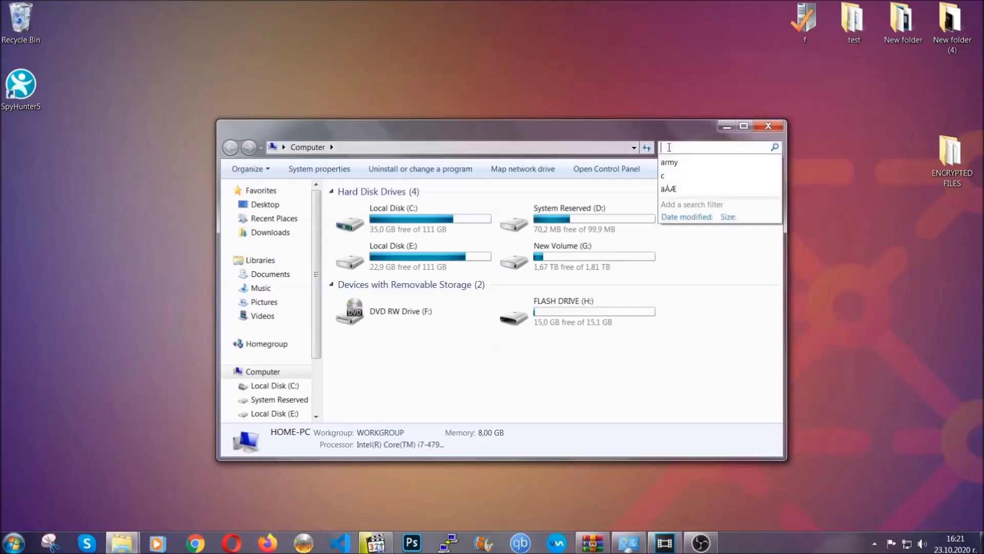
text(file)
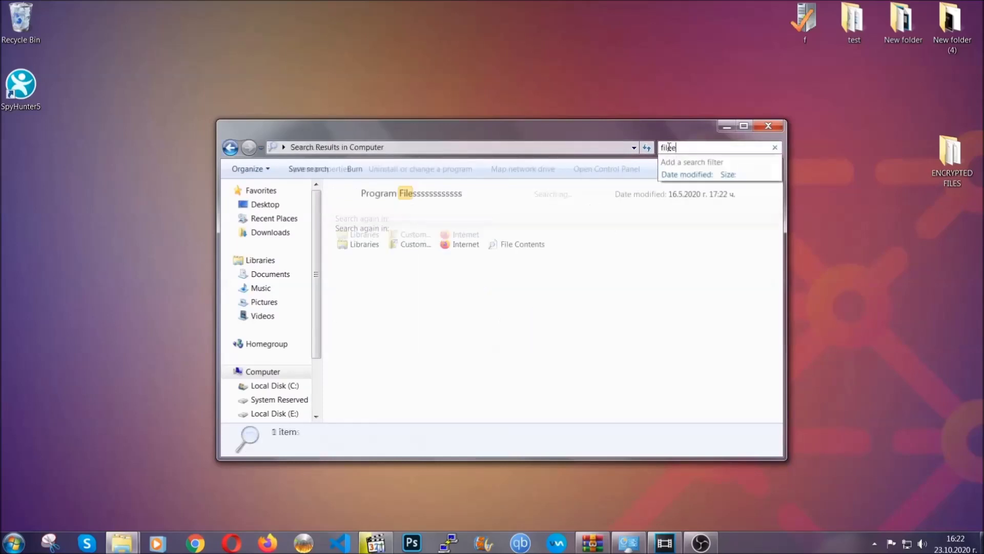
text(extension:exe )
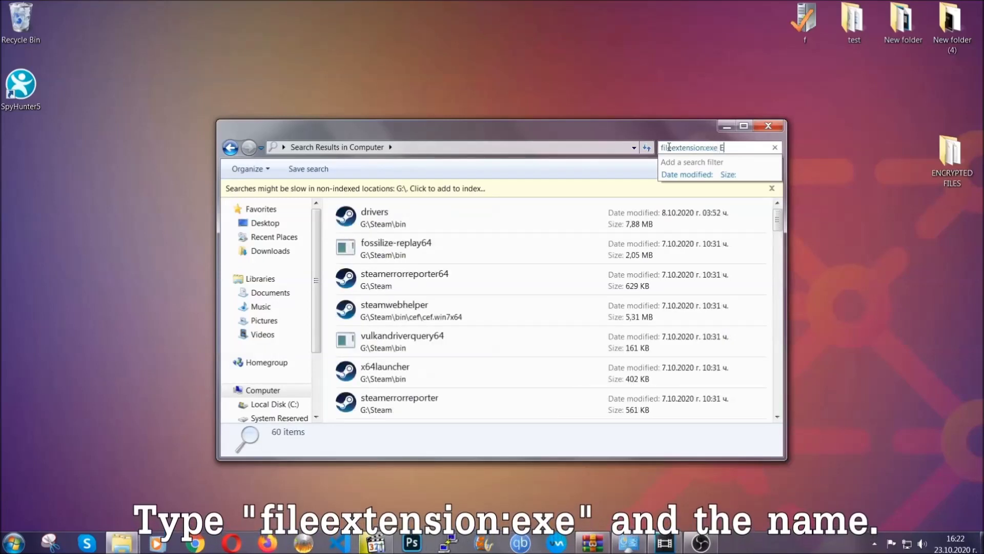
text(Example Virus Name)
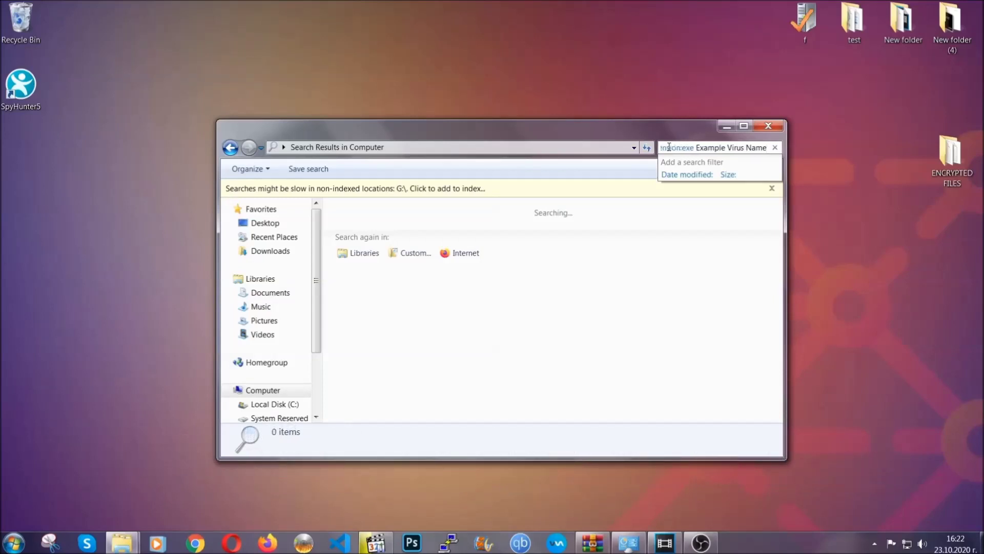
key(Return)
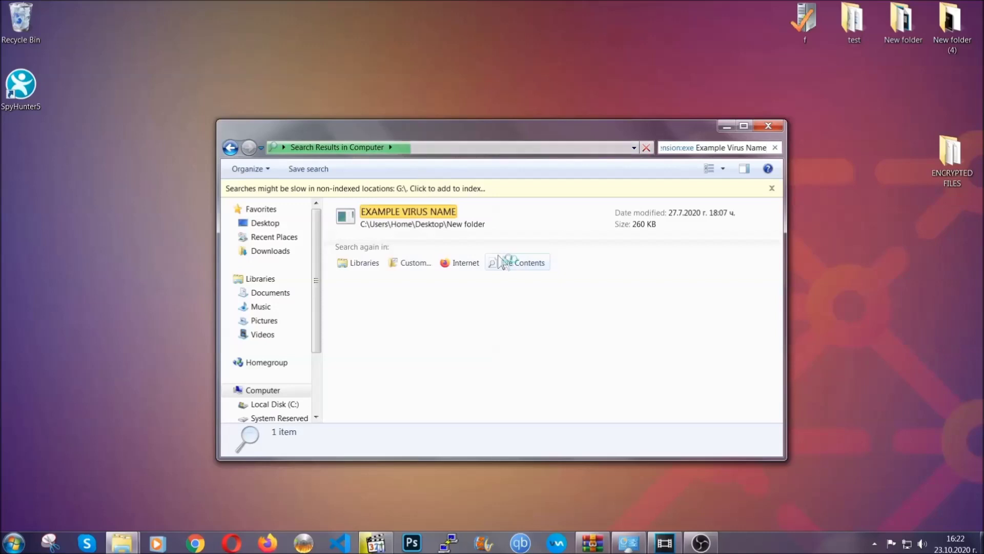
Step: Delete the EXAMPLE VIRUS NAME result to the Recycle Bin and close the search window
click(430, 212)
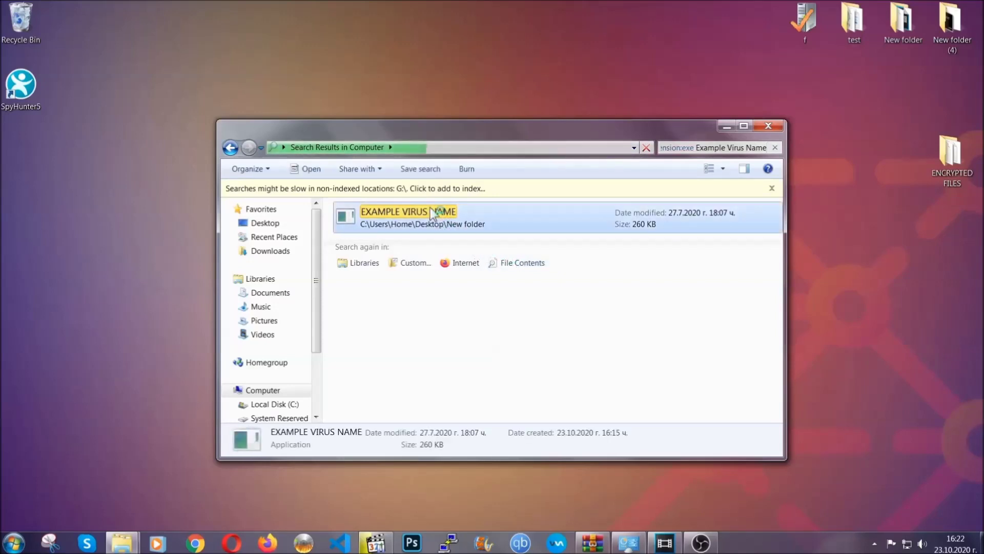
right_click(432, 215)
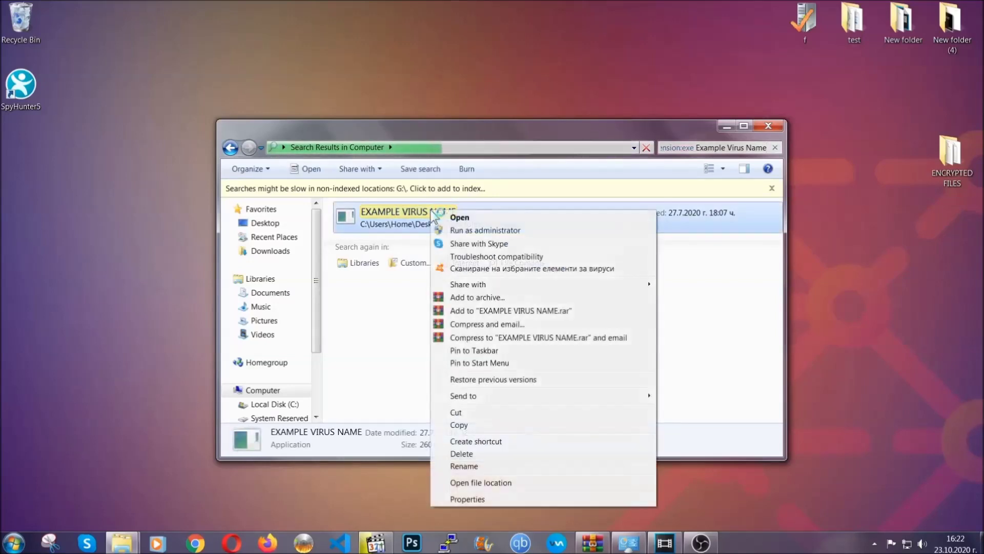
click(475, 454)
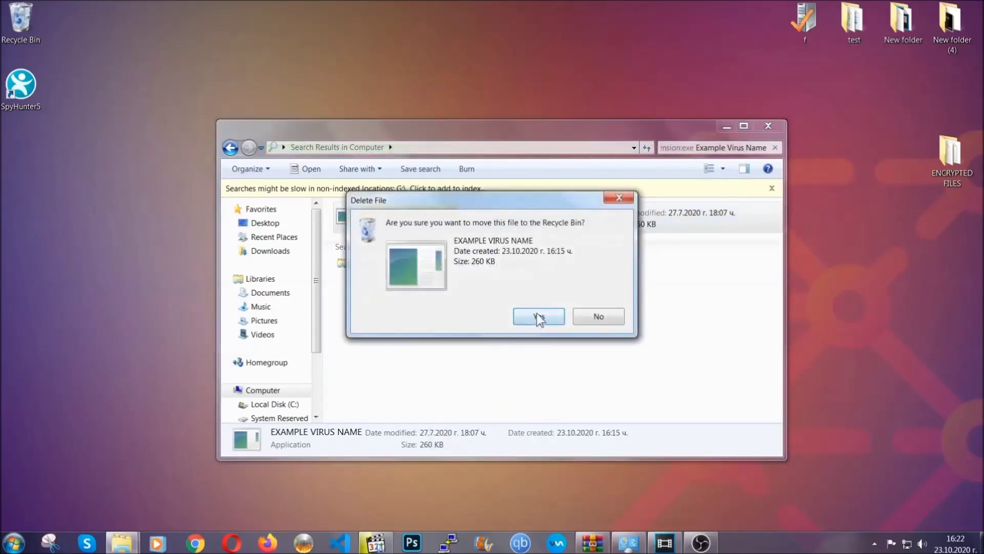
click(538, 316)
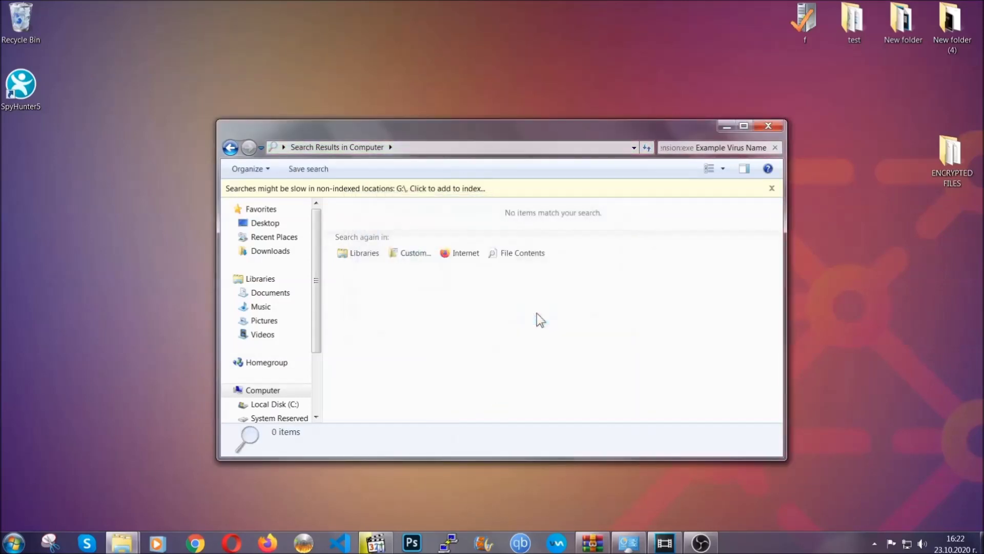
click(769, 125)
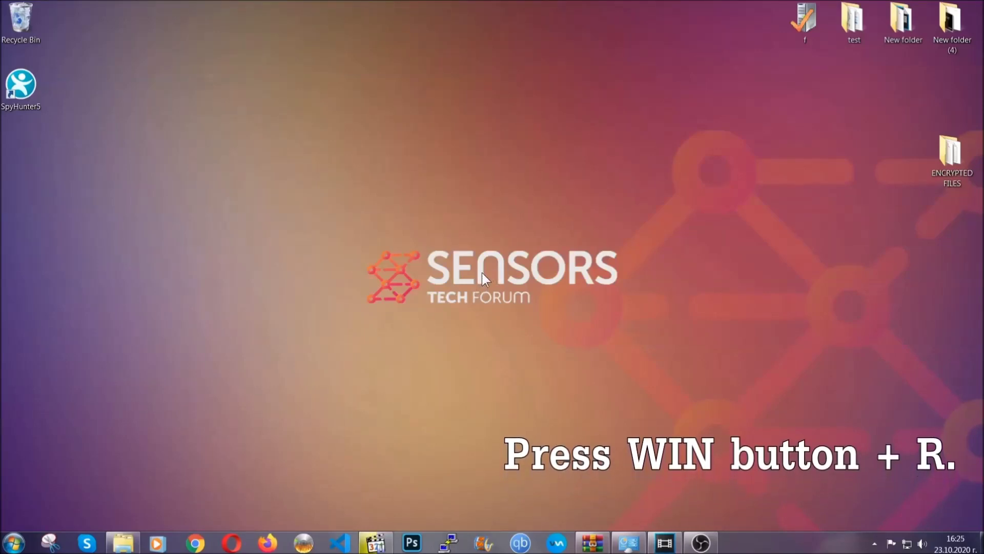
Step: Run REGEDIT from the Win+R Run dialog in place of cmd
key(super+r)
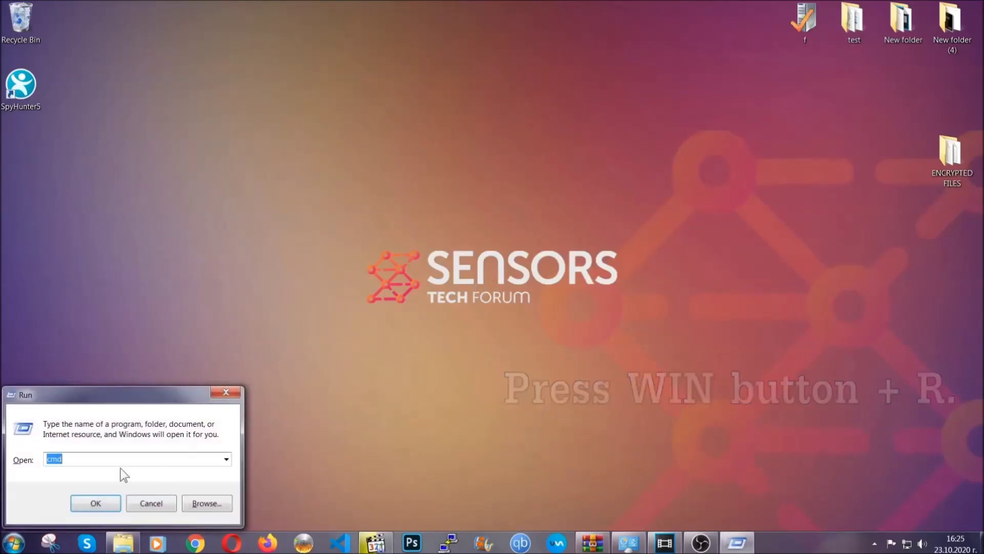
click(93, 464)
drag(92, 465, 12, 463)
text(REGEDIT)
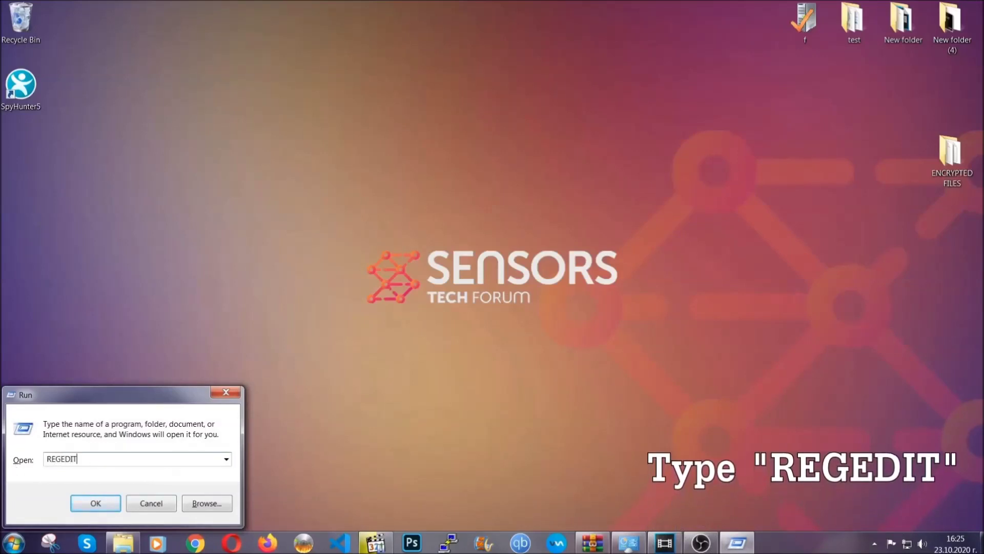
click(85, 501)
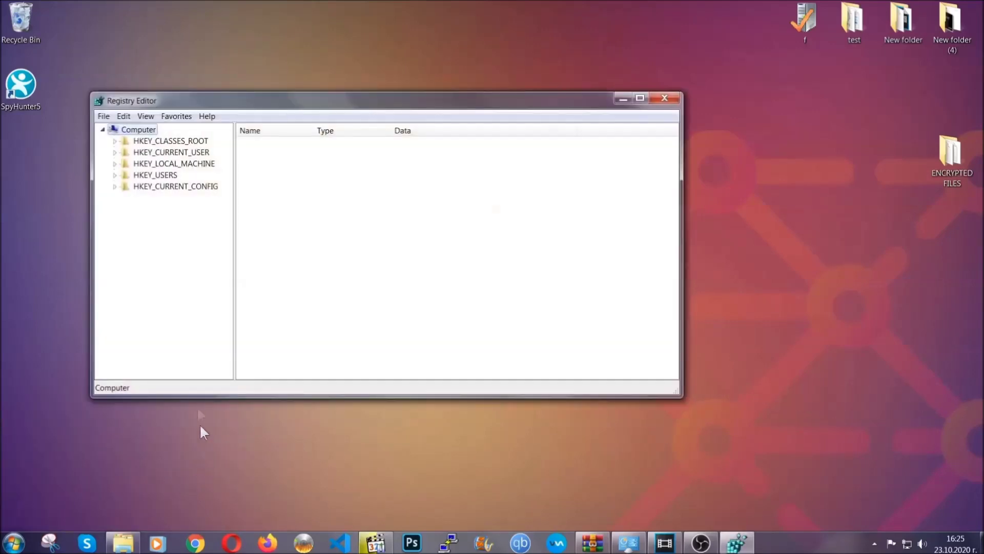
Step: Export the whole registry to the Desktop as BACKUP.reg
click(103, 117)
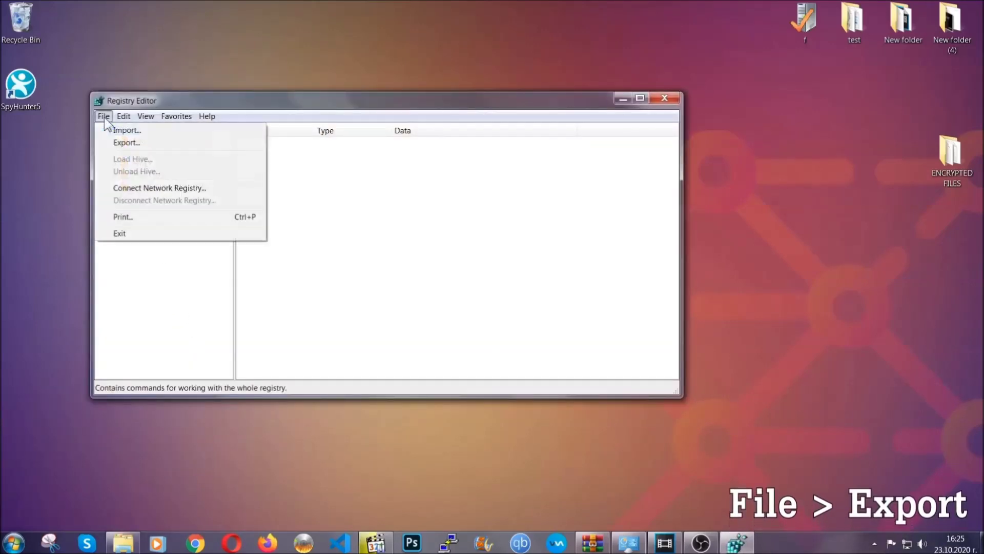
click(127, 141)
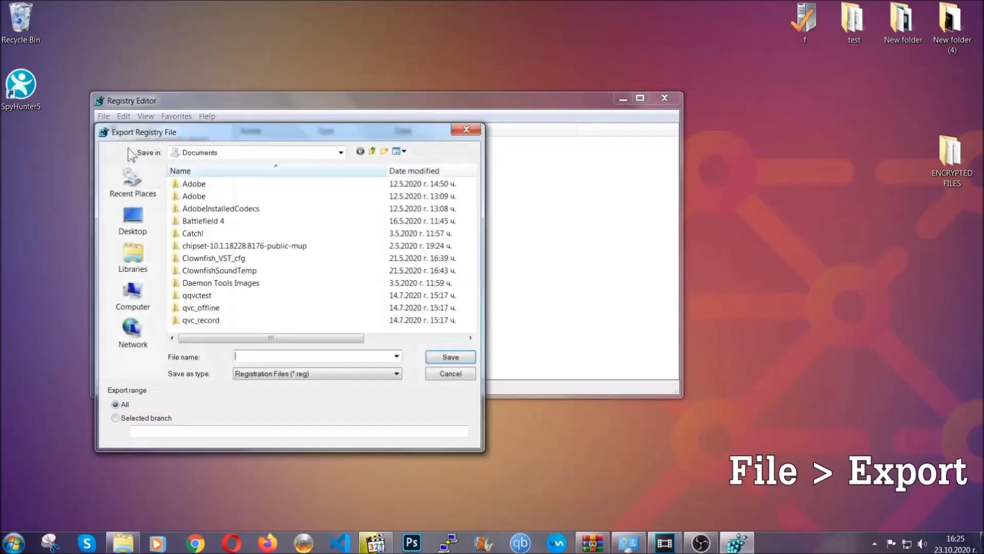
click(133, 218)
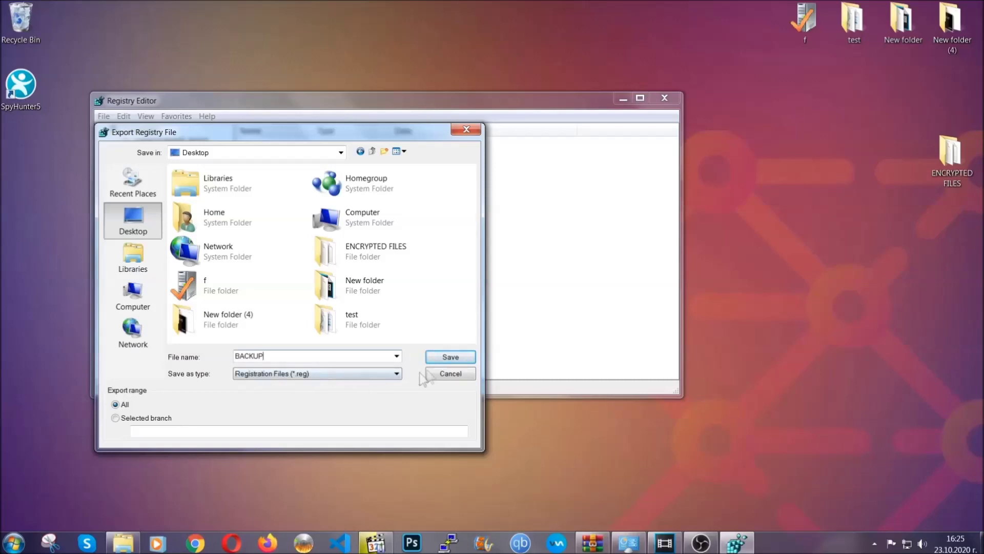
click(444, 358)
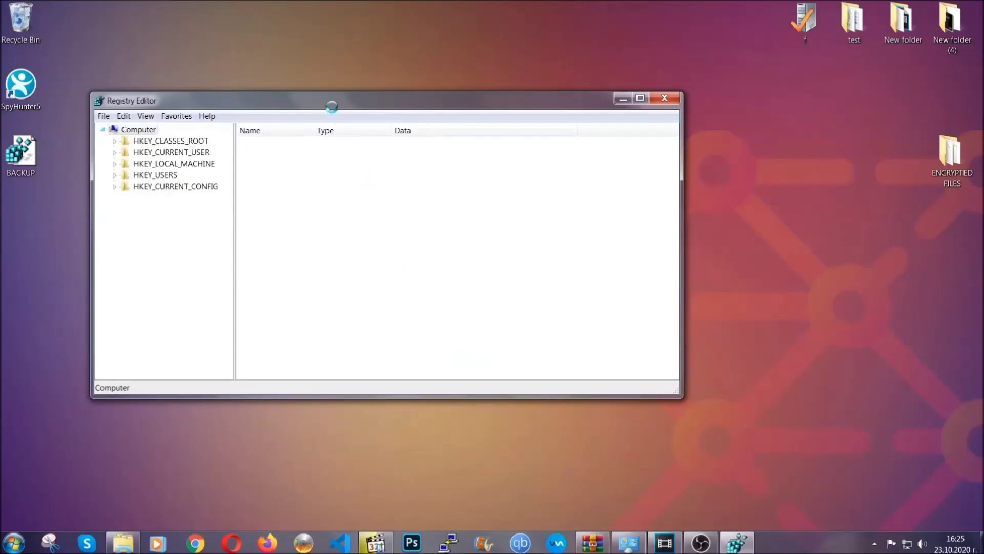
Step: Find the RunOnce key with Ctrl+F, then select the adjacent Run key showing THE VIRUS
drag(332, 109, 425, 139)
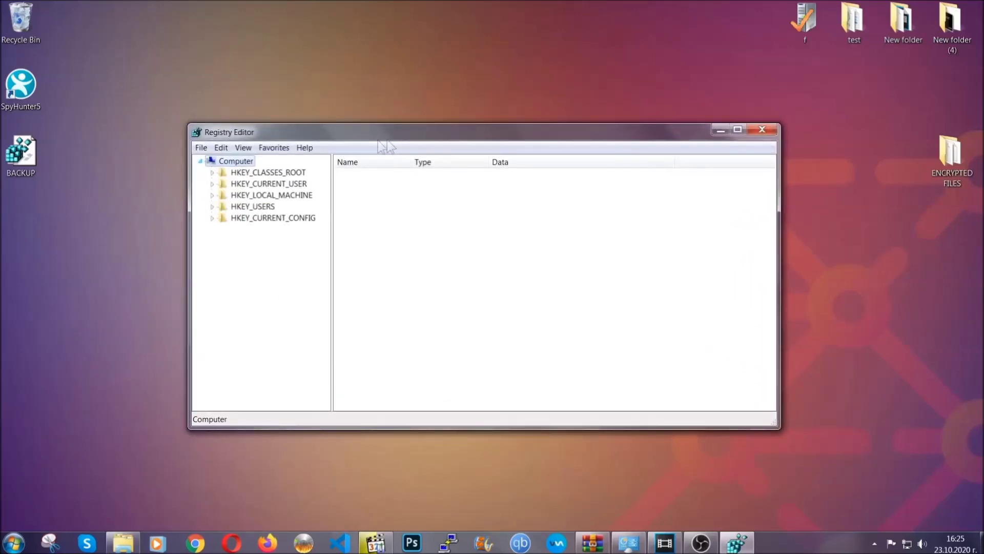
click(201, 148)
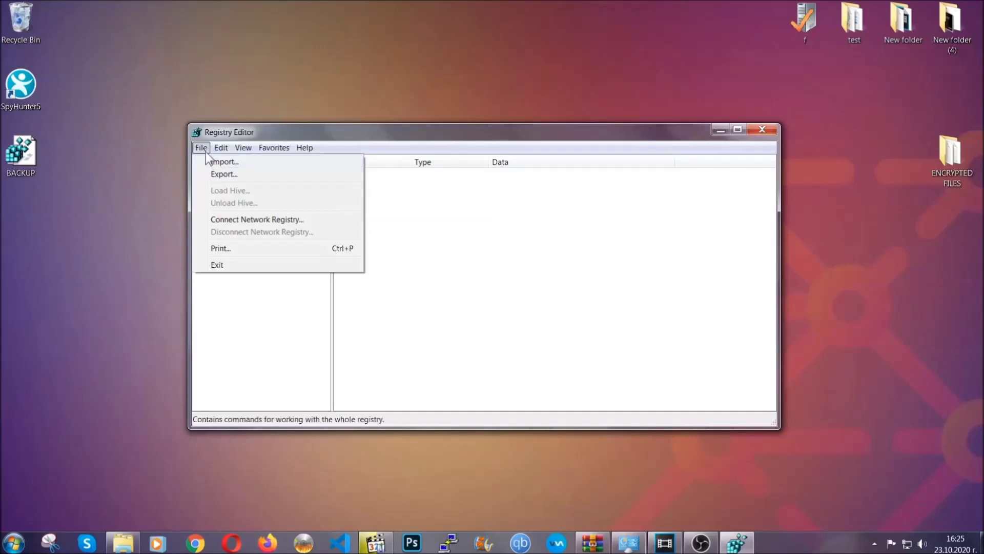
click(202, 148)
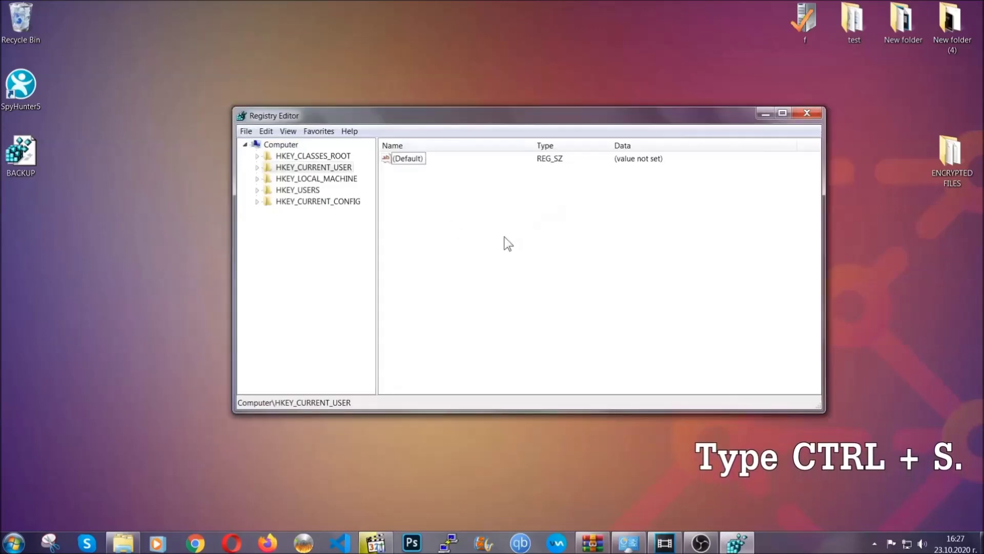
key(ctrl+f)
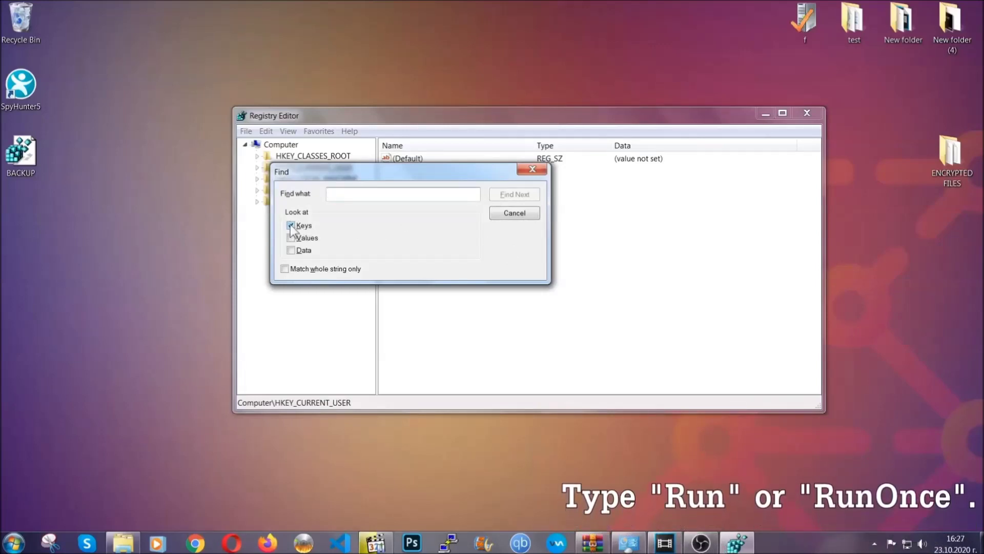
text(R)
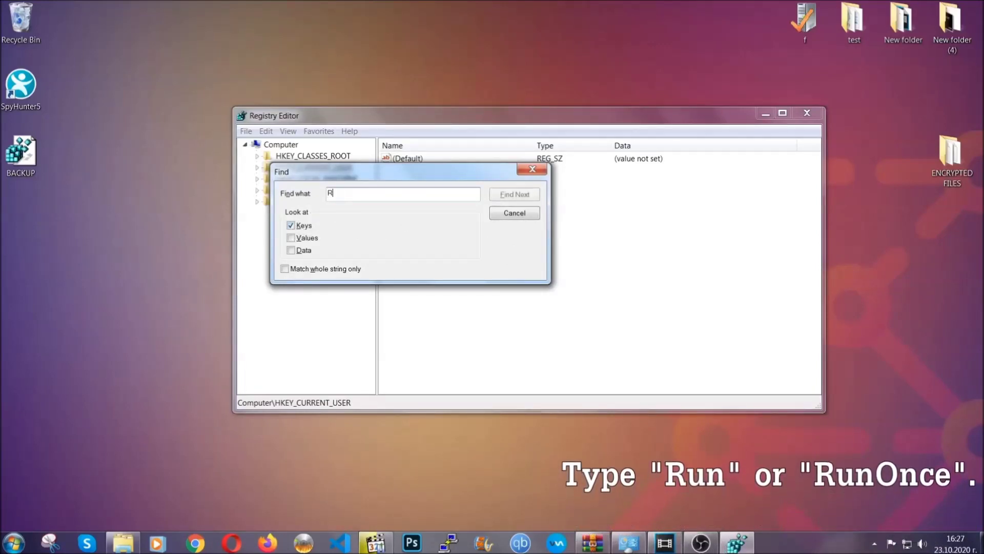
text(unOnce)
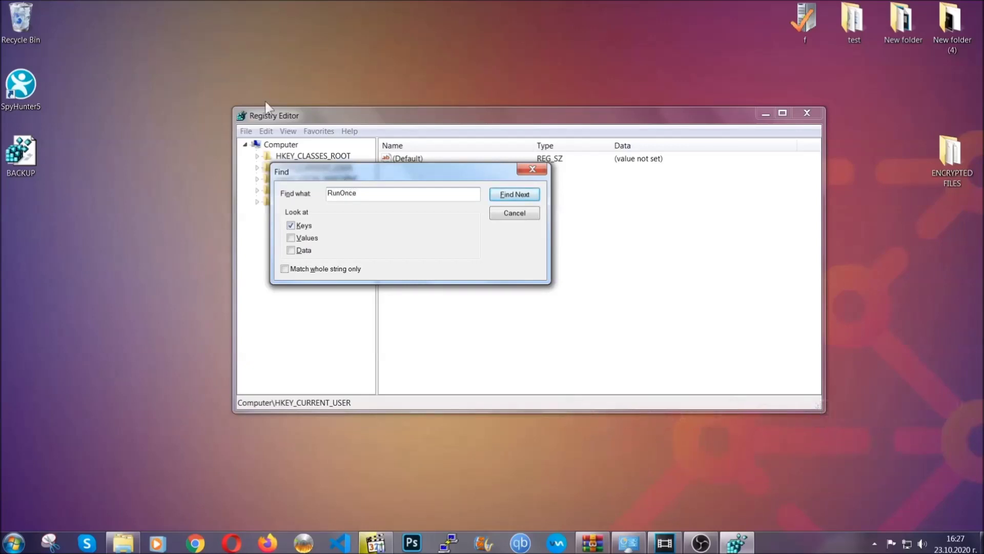
click(526, 197)
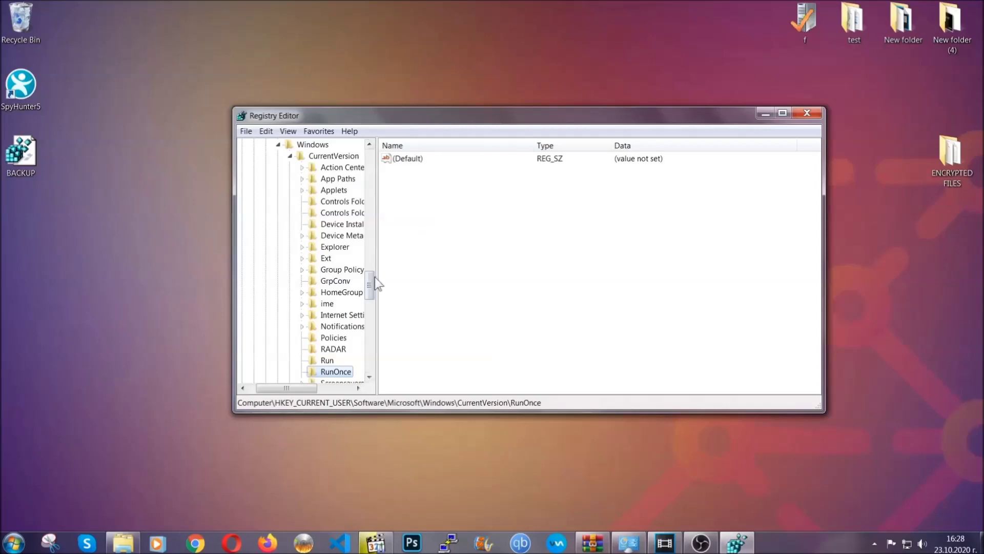
drag(370, 282, 369, 295)
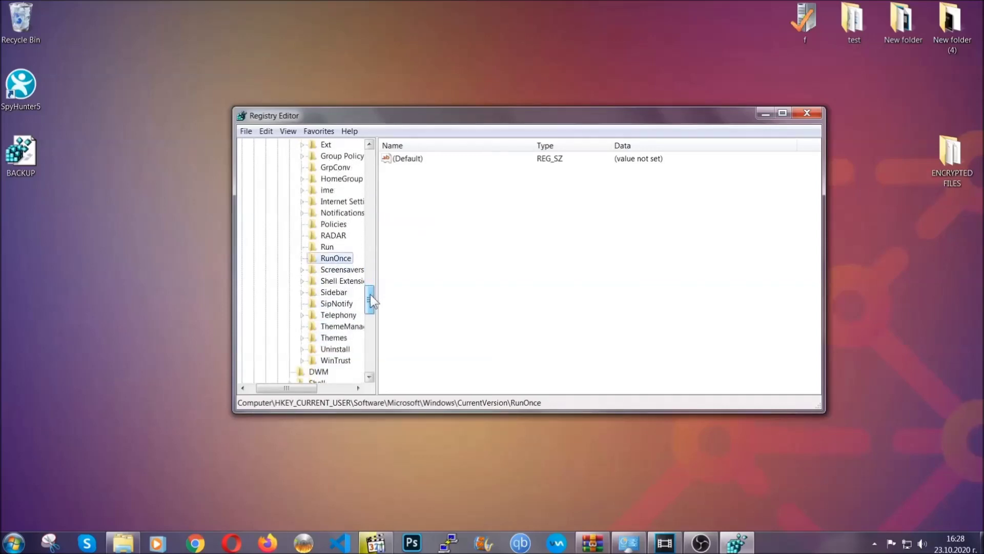
click(327, 247)
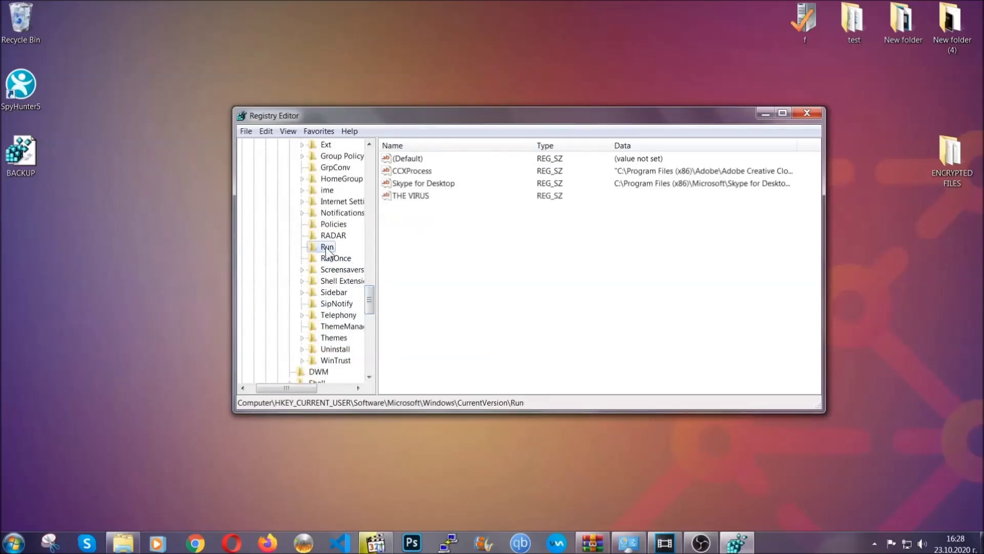
Step: Delete the THE VIRUS value from the Run key, confirming with Yes
click(406, 196)
right_click(405, 197)
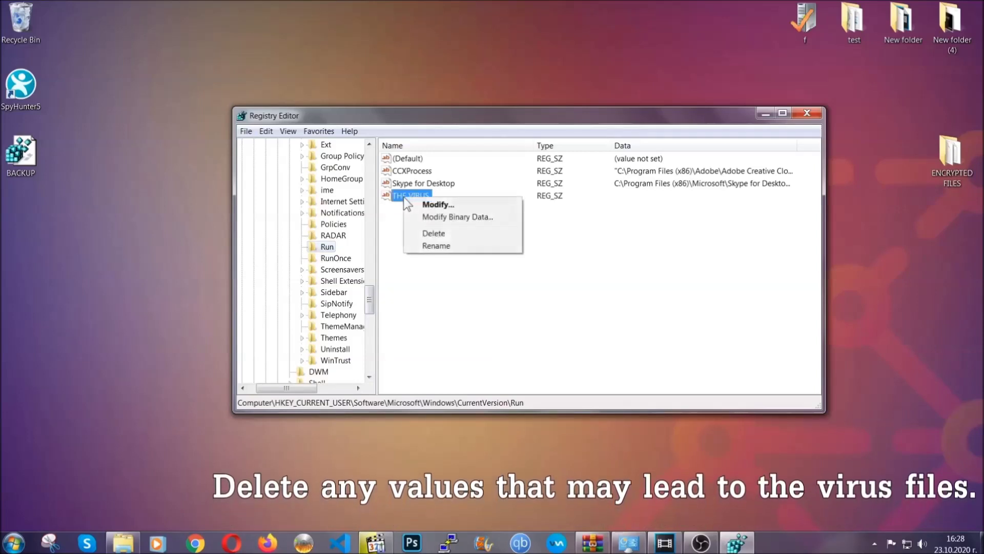
click(426, 234)
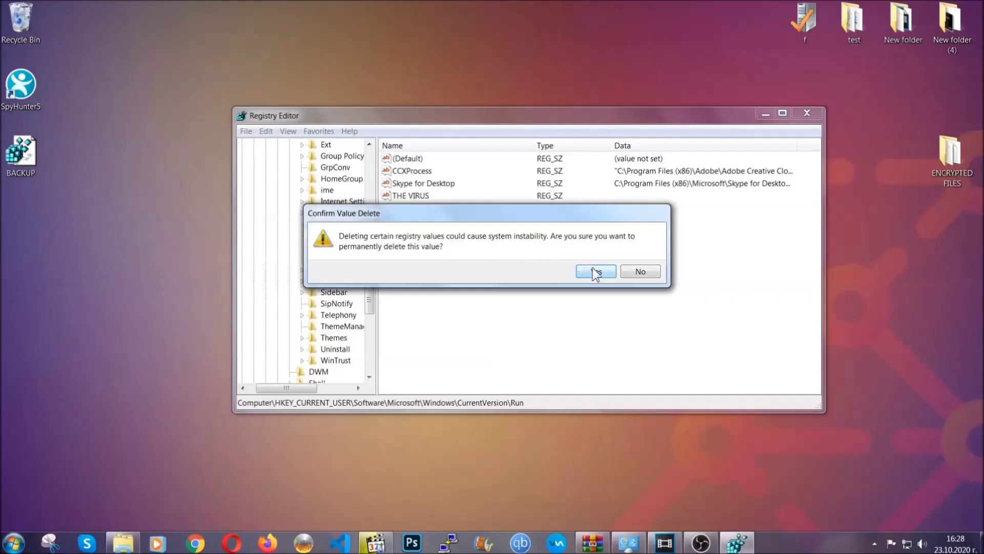
click(595, 272)
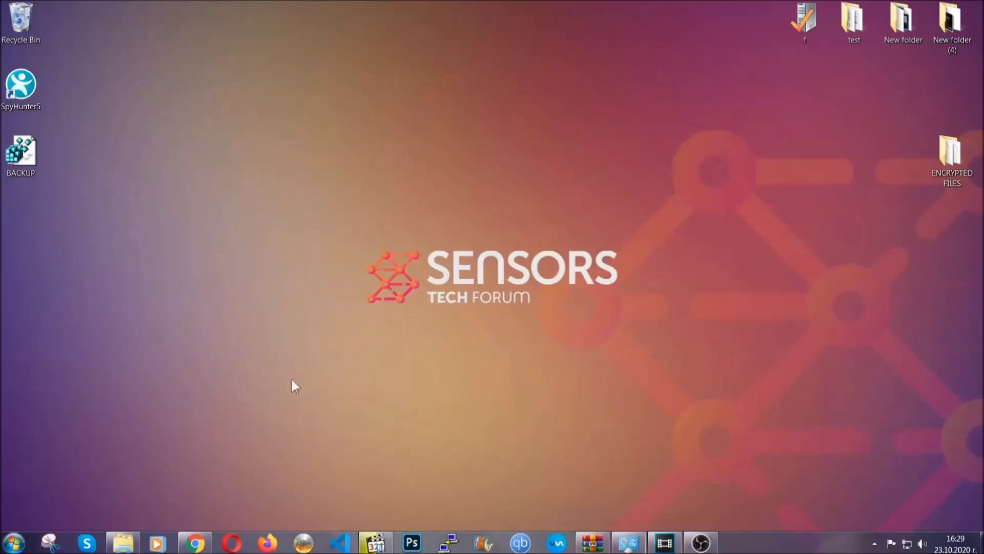
Step: Return to the recovery article in Chrome and expand 'Method 2, Restore Data via Windows Backup'
click(195, 542)
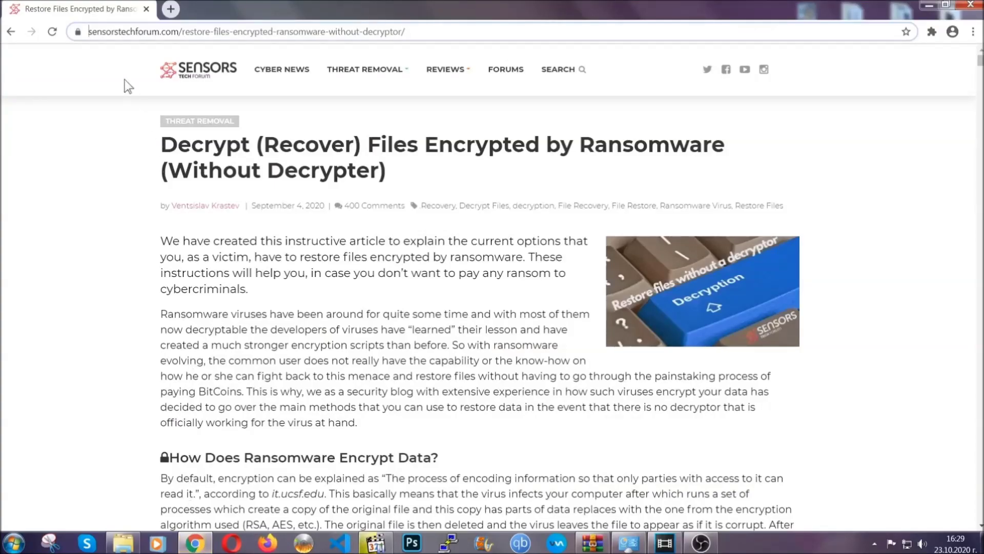
drag(90, 31, 444, 36)
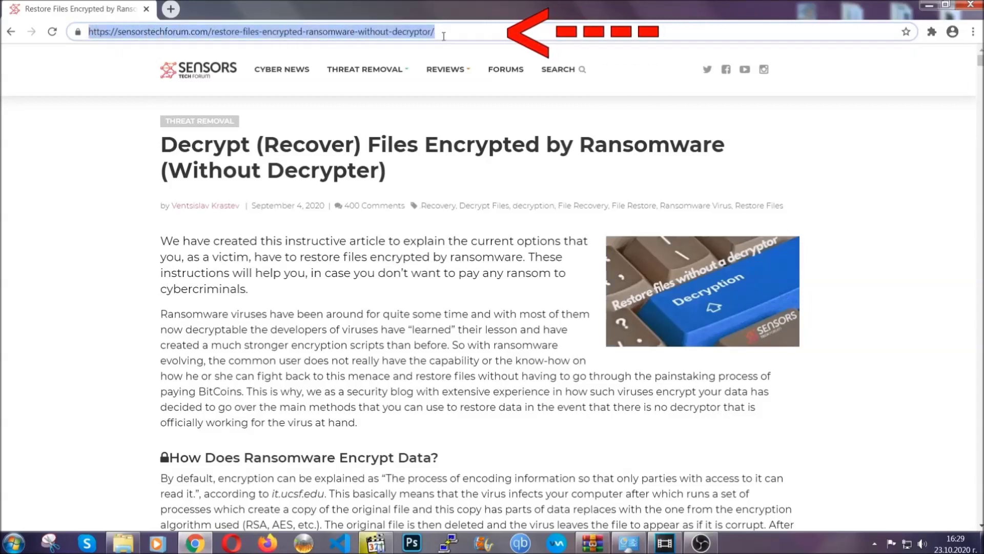
mouse_move(445, 100)
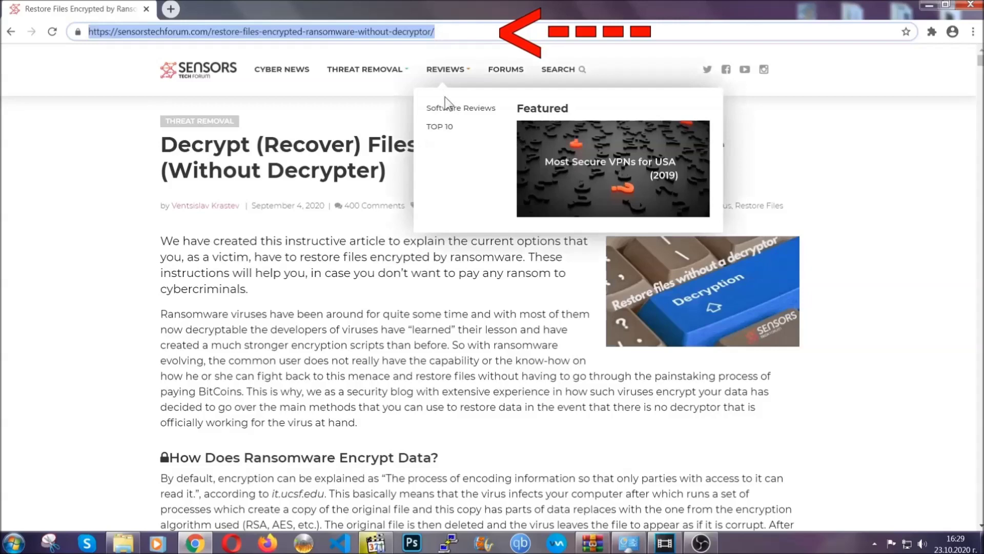
scroll(506, 280, down, 5)
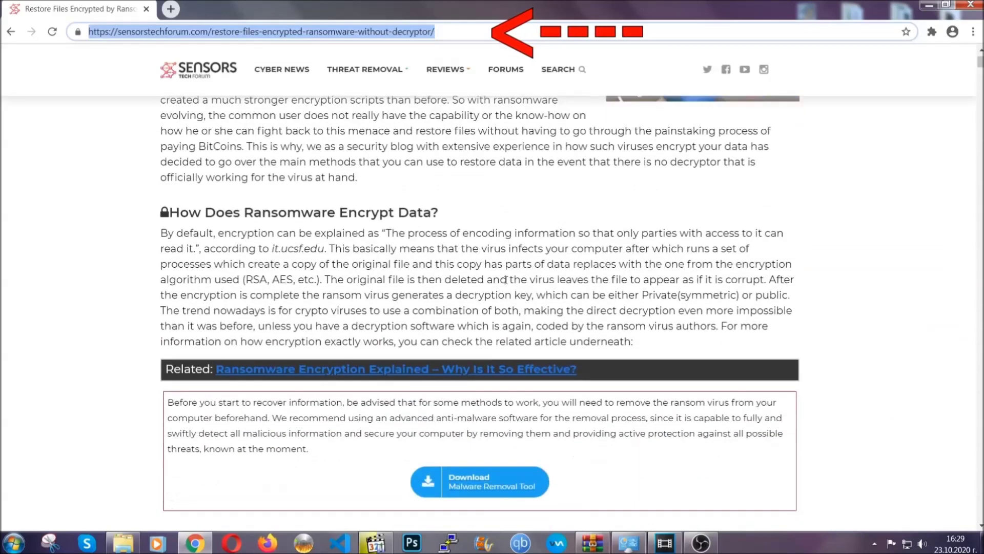
scroll(506, 279, down, 6)
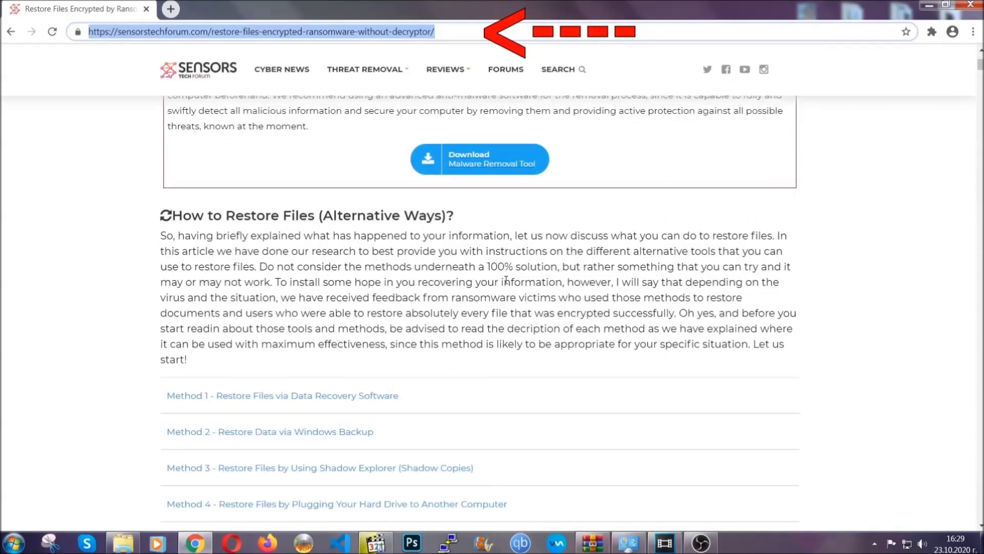
scroll(506, 279, down, 1)
scroll(508, 283, down, 3)
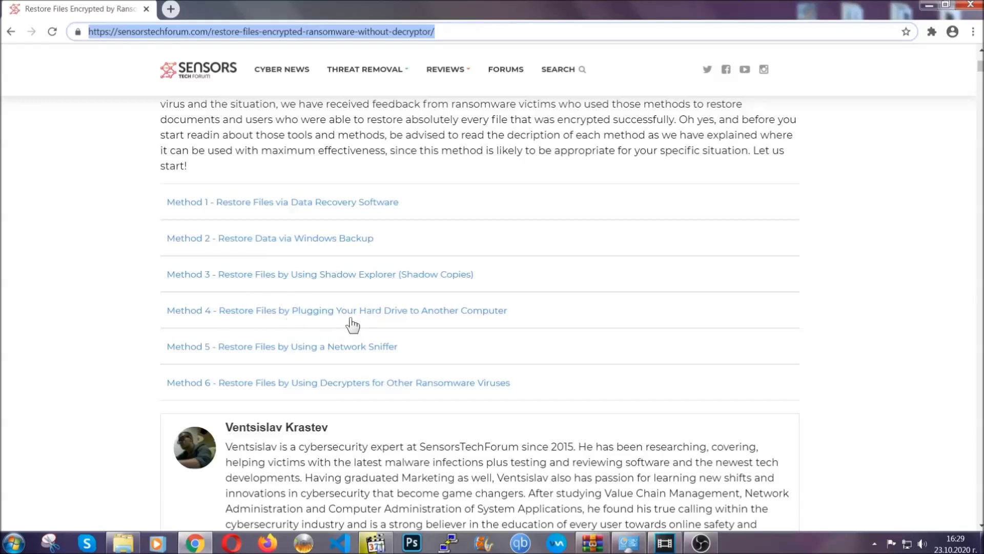
click(306, 238)
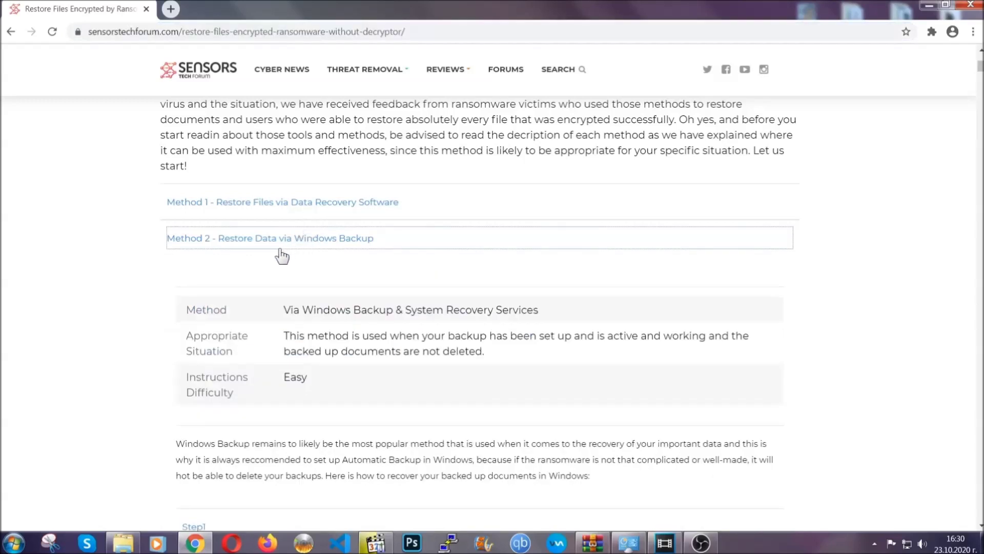
Step: Expand Step1, Step2 and Step3 of the Method 2 Windows Backup instructions
drag(294, 293, 346, 382)
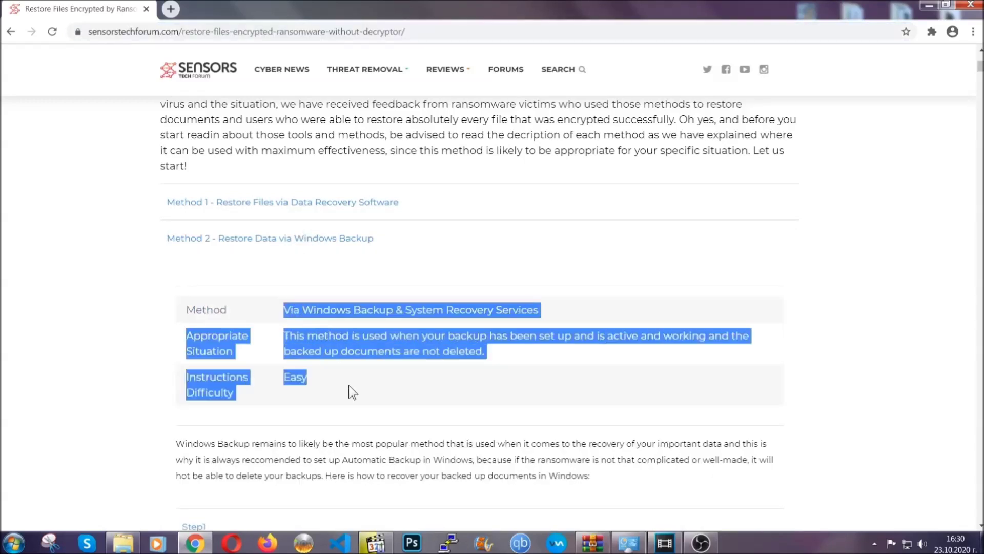
click(351, 384)
scroll(351, 382, down, 4)
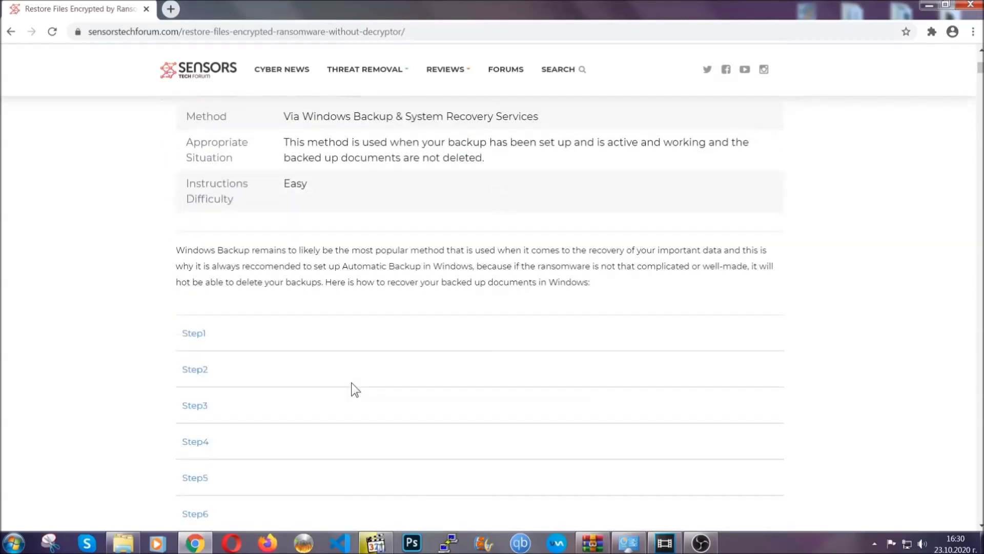
click(201, 269)
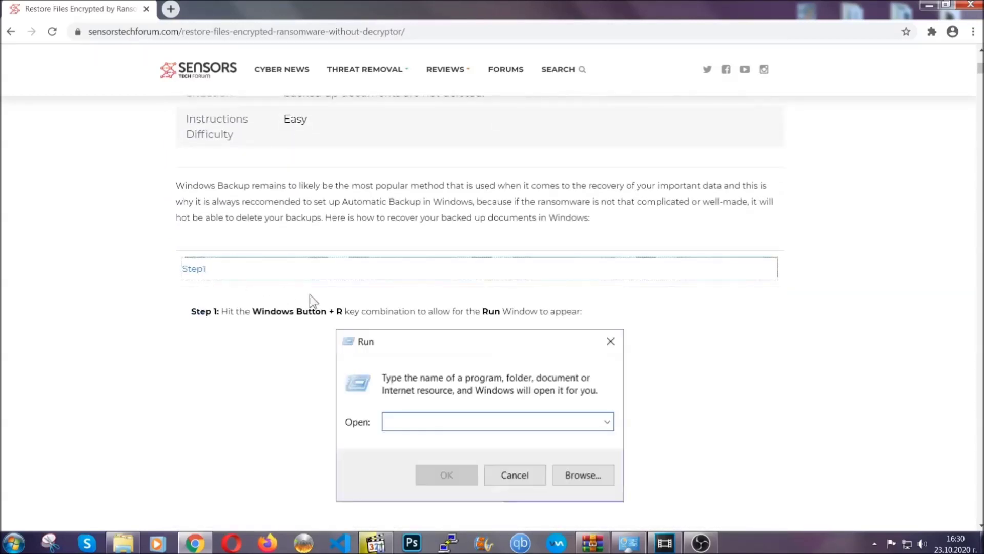
scroll(461, 323, down, 5)
click(231, 322)
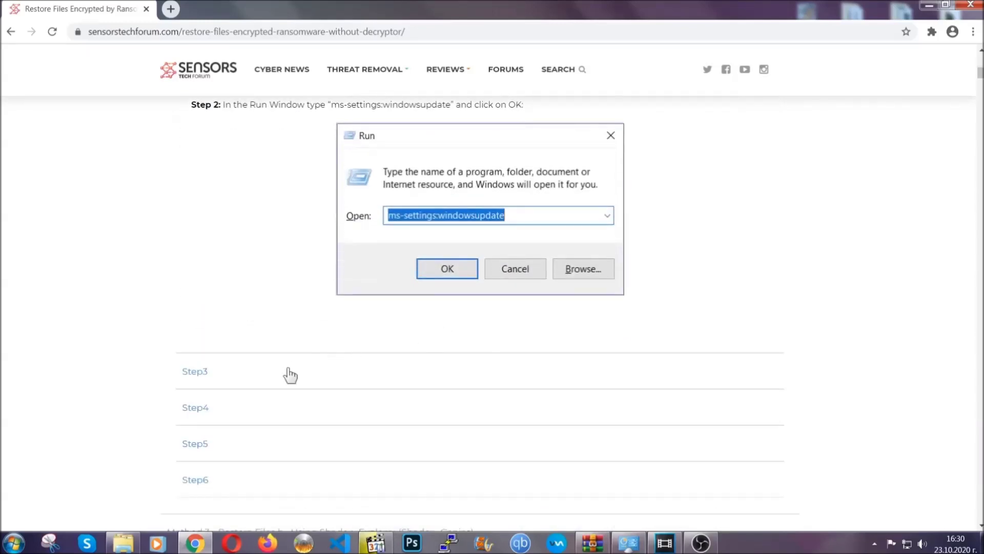
click(292, 373)
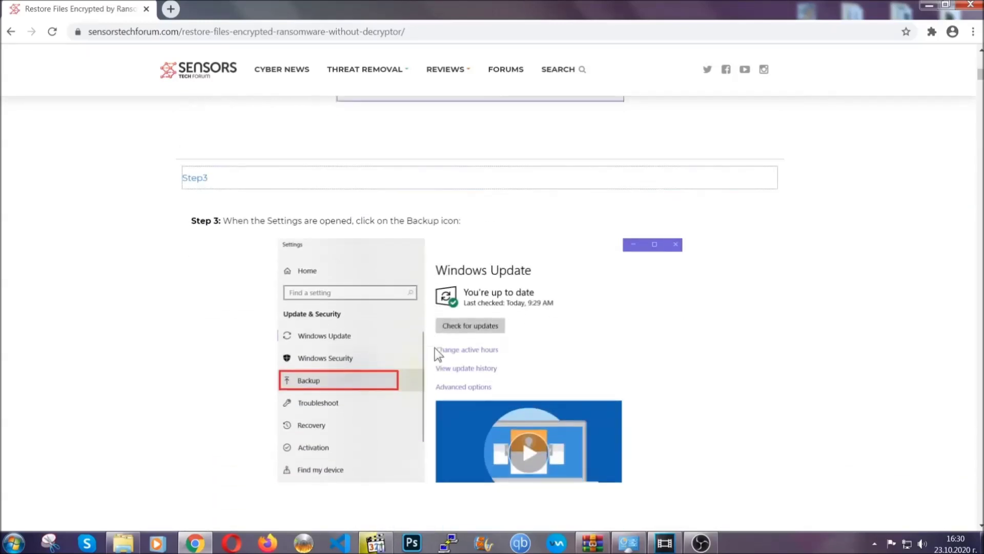
Step: Review the expanded steps, scroll back up, and minimize the browser to the desktop
scroll(434, 348, down, 3)
scroll(433, 349, down, 2)
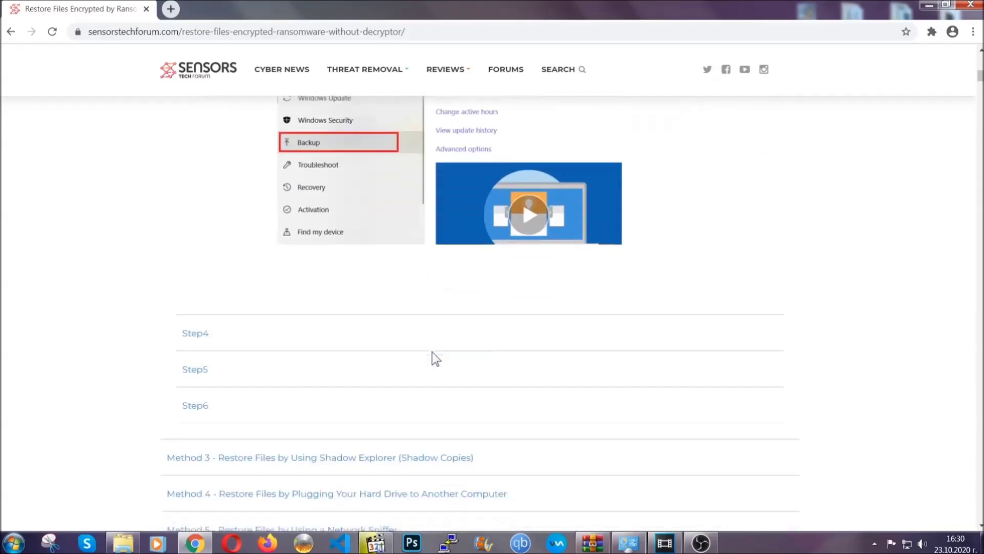
scroll(432, 352, down, 8)
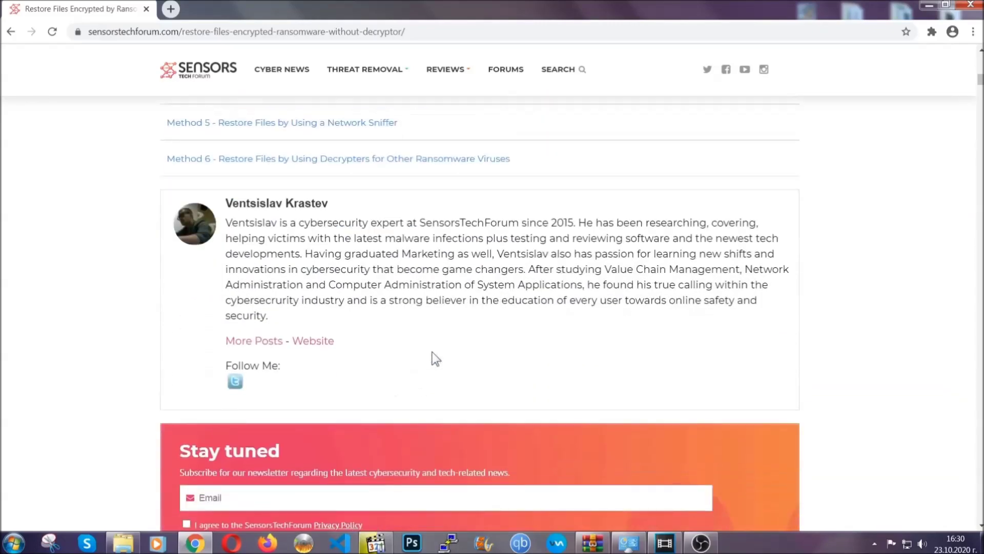
scroll(432, 352, up, 15)
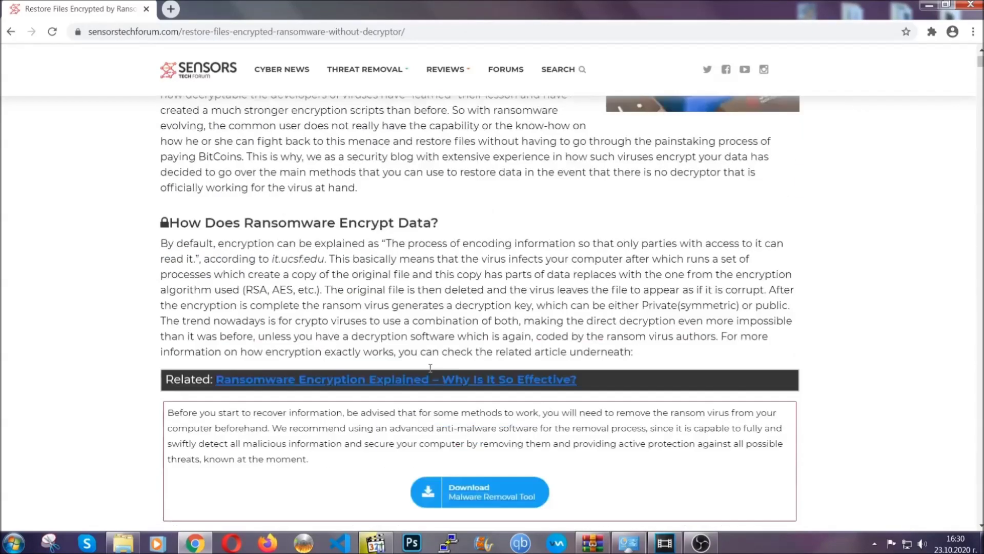
scroll(430, 368, up, 5)
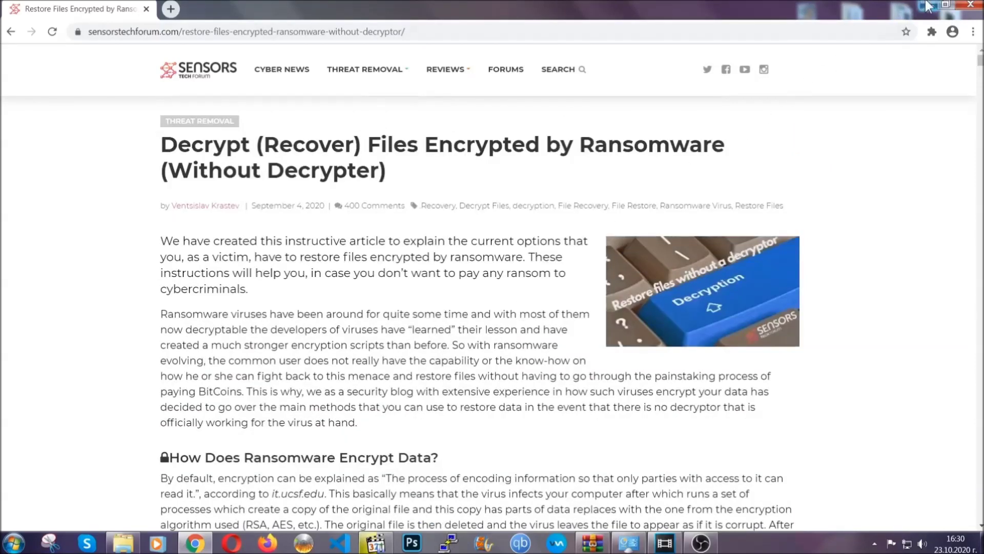
click(926, 5)
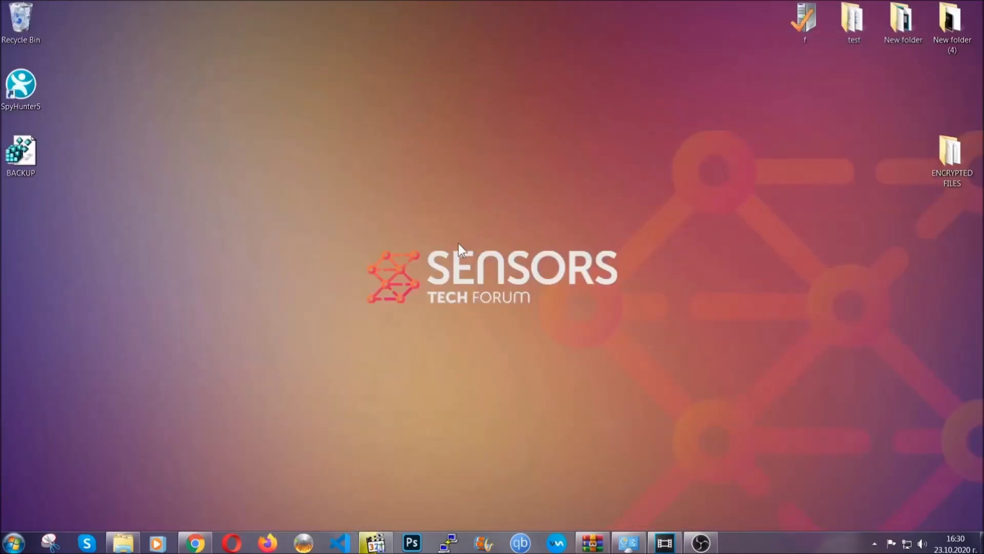